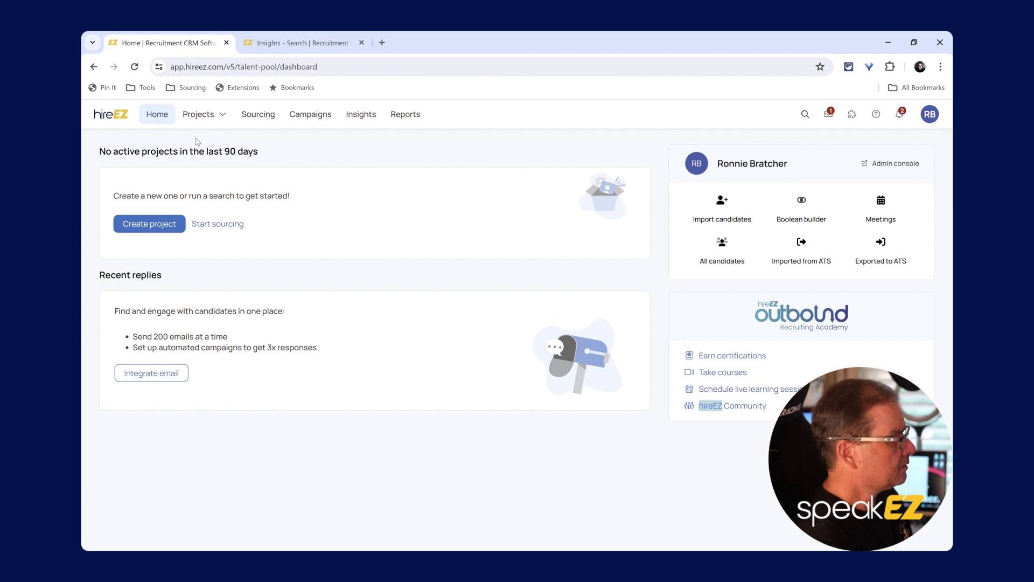
left_click(188, 124)
left_click(172, 142)
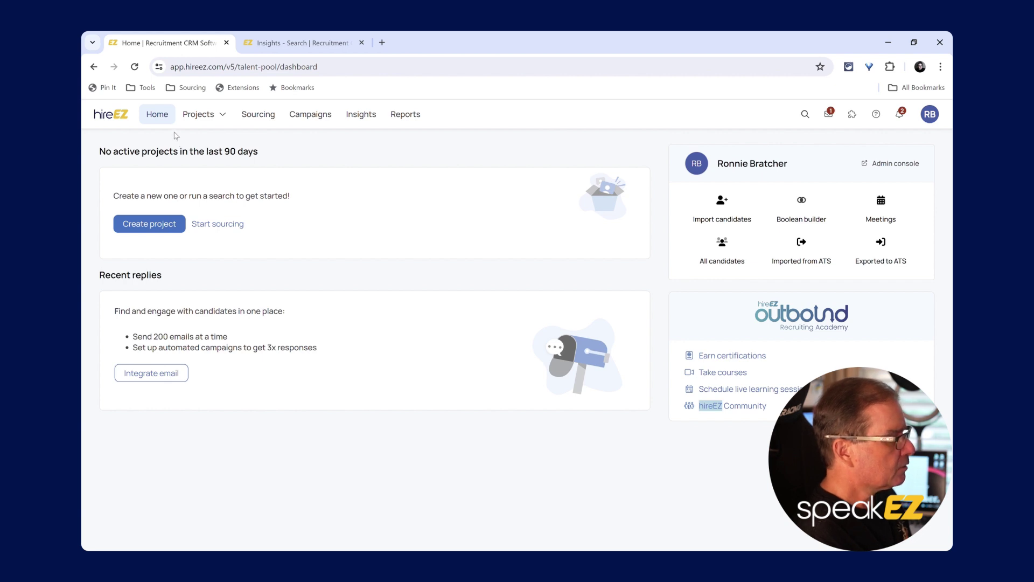
Step: Open the Insights search and select Accenture (Information Technology and Services) as the company
left_click(373, 122)
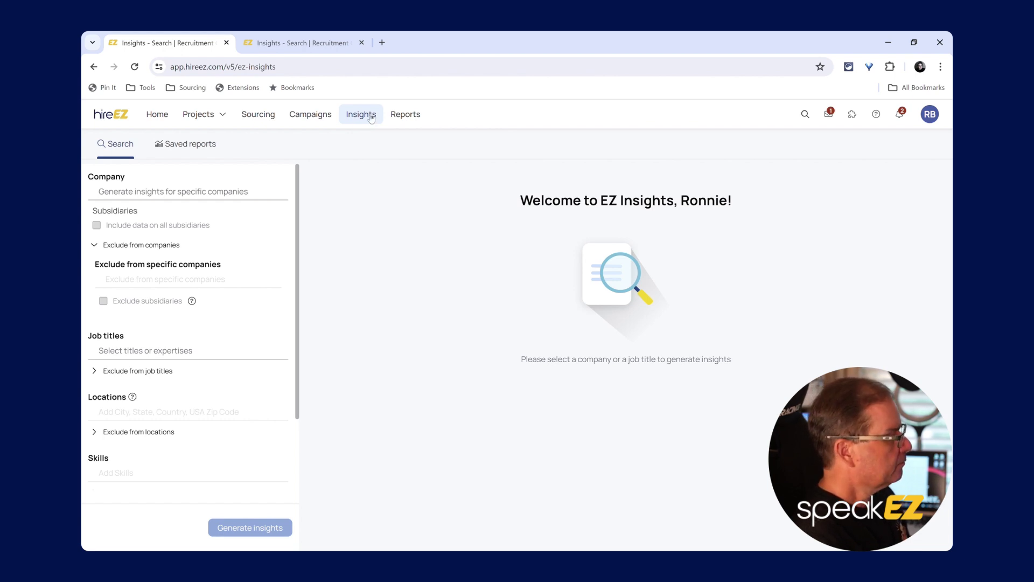
left_click(203, 193)
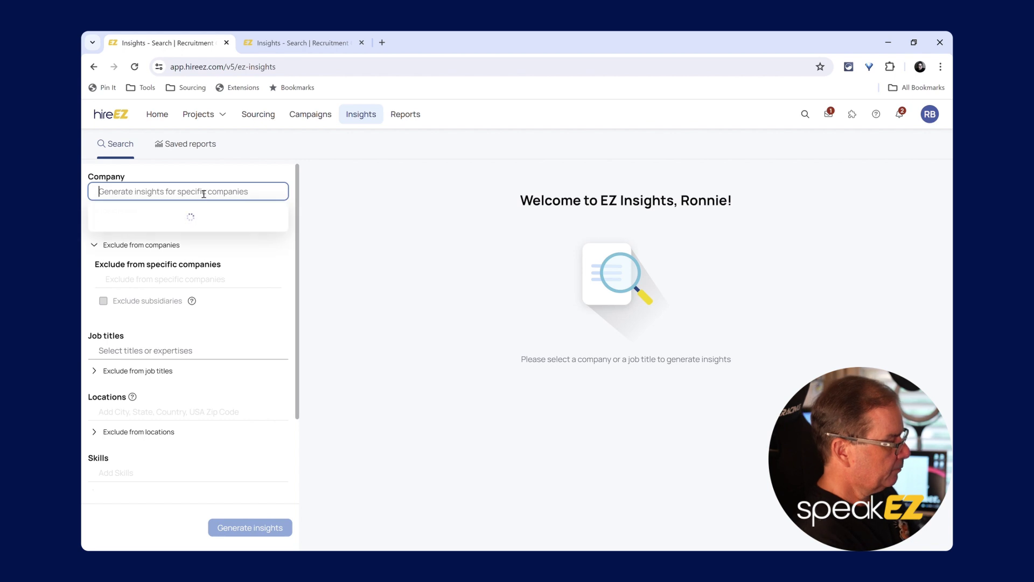
type("A")
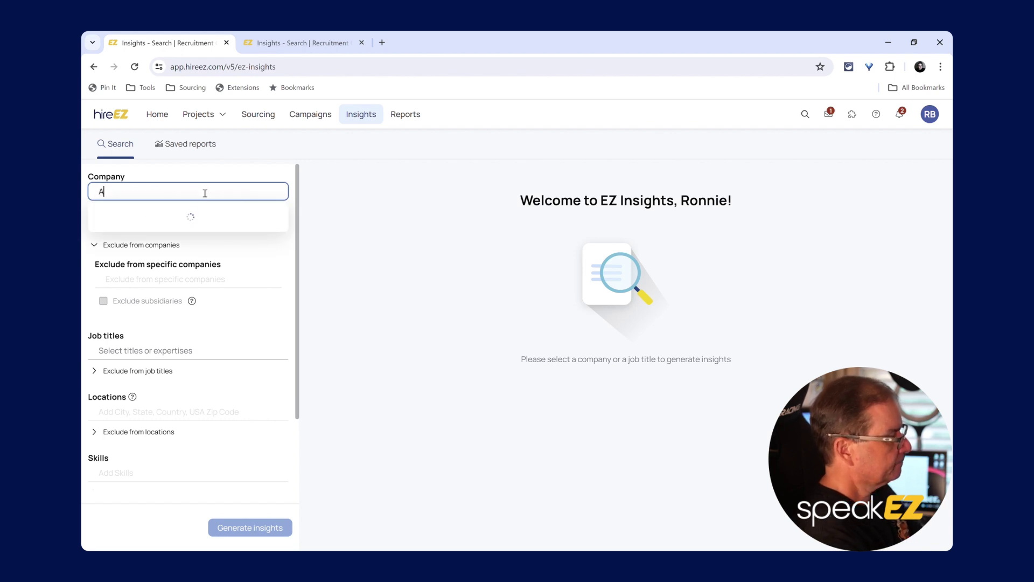
type("cce")
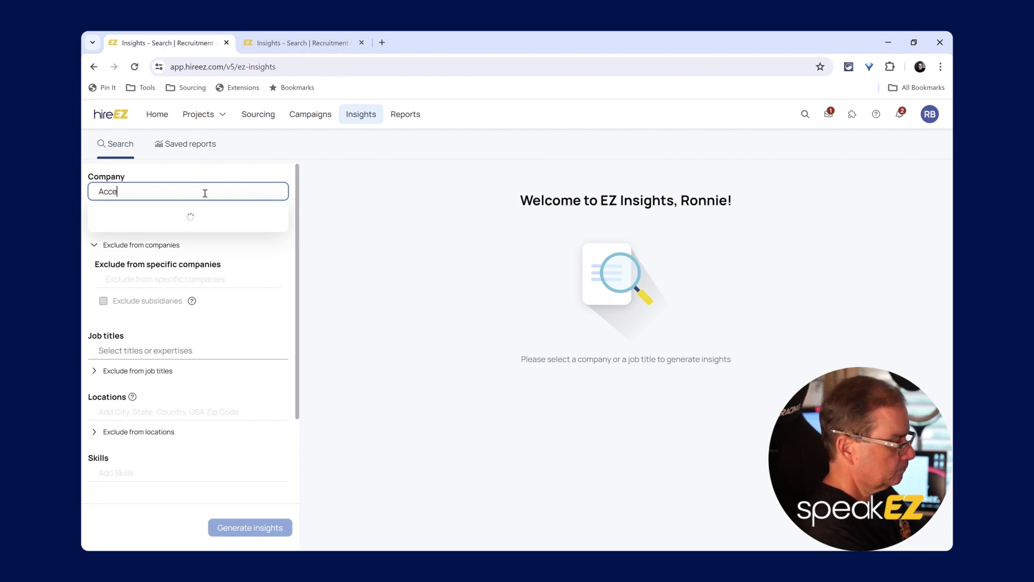
type("nture")
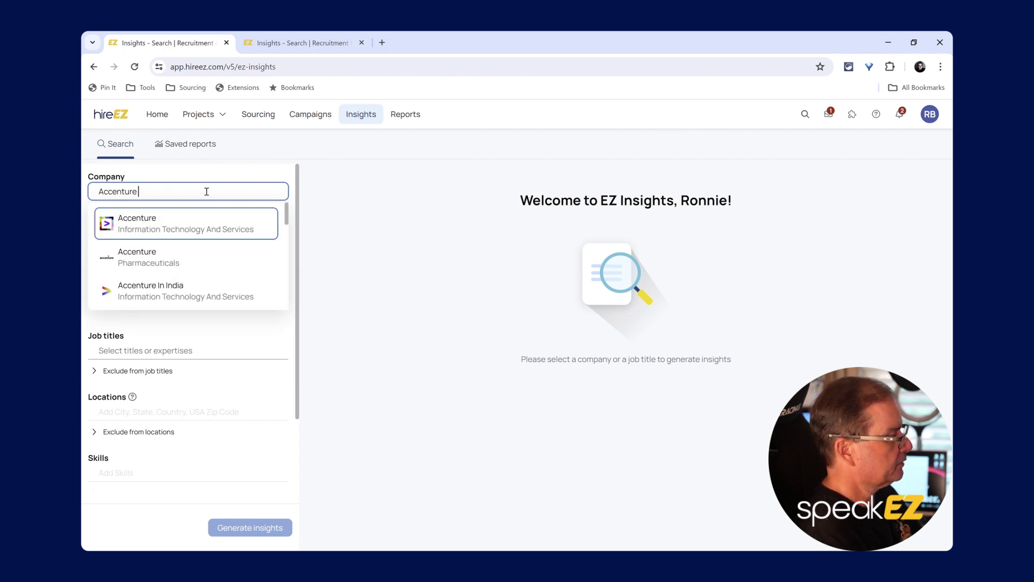
mouse_move(287, 219)
left_mouse_down()
mouse_move(279, 280)
mouse_move(283, 213)
left_mouse_up()
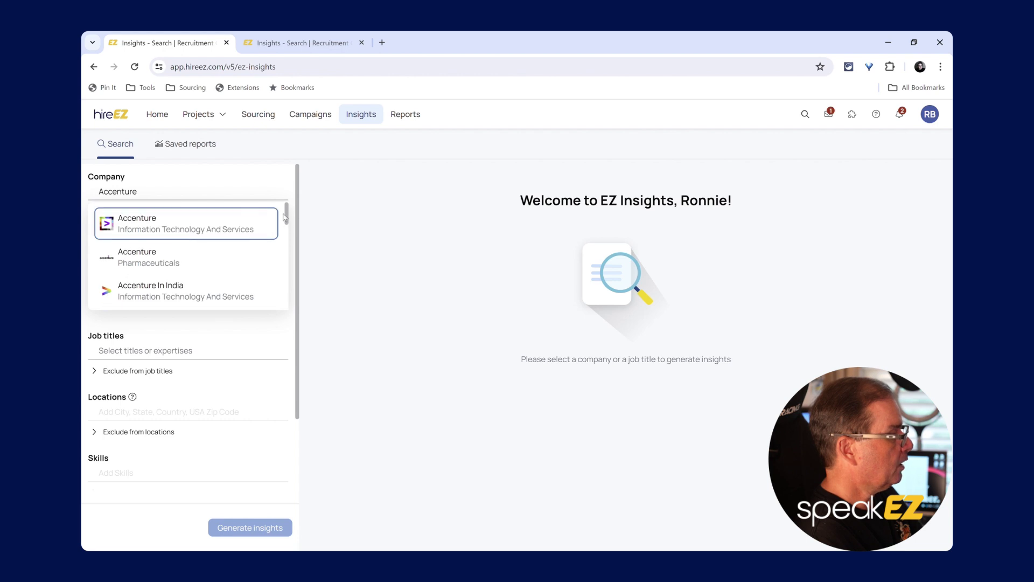
left_click(210, 224)
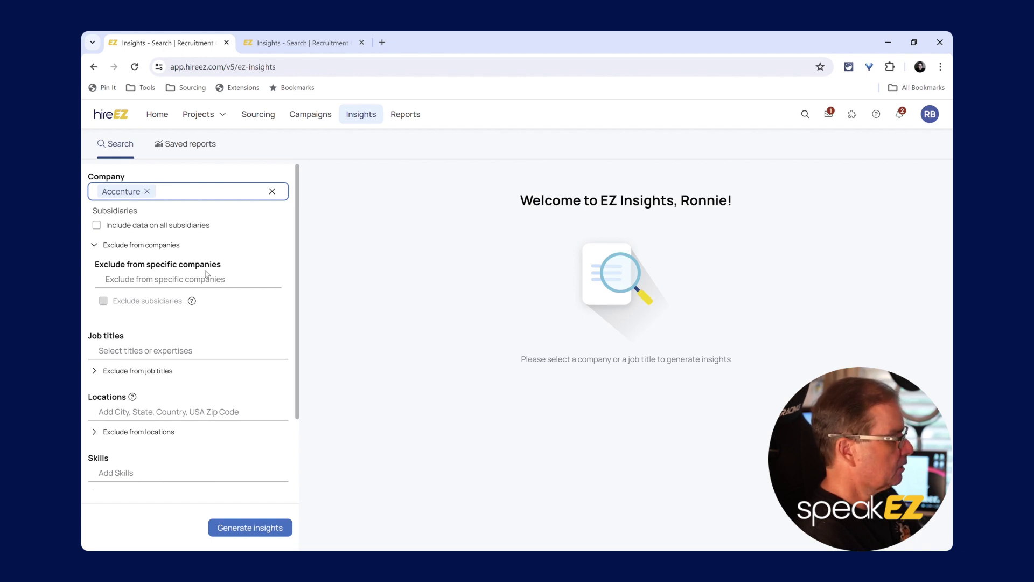
Step: Add the job titles Accountant, Staff Accountant and Financial Accountant to the insights search
left_click(195, 351)
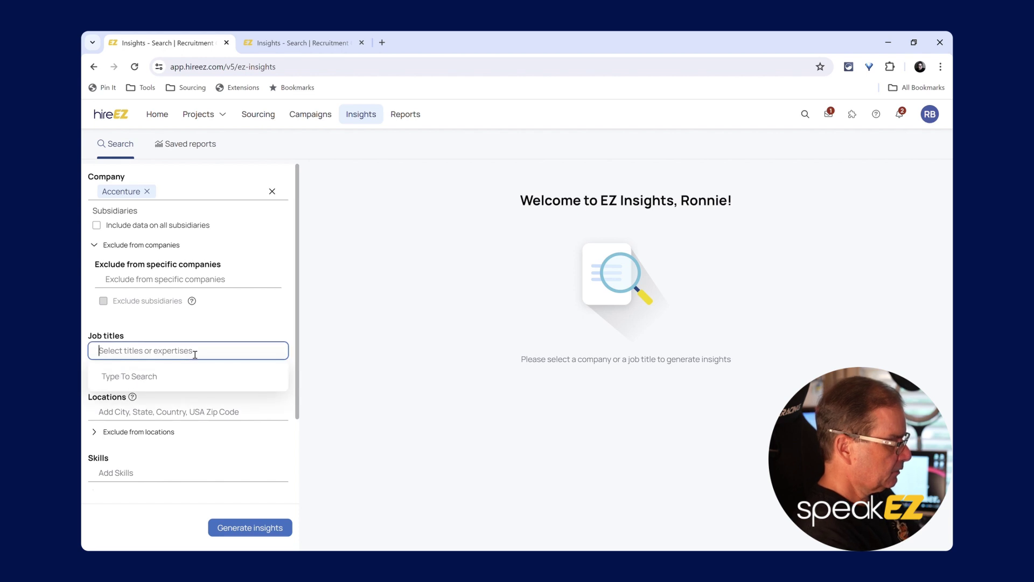
type("accou")
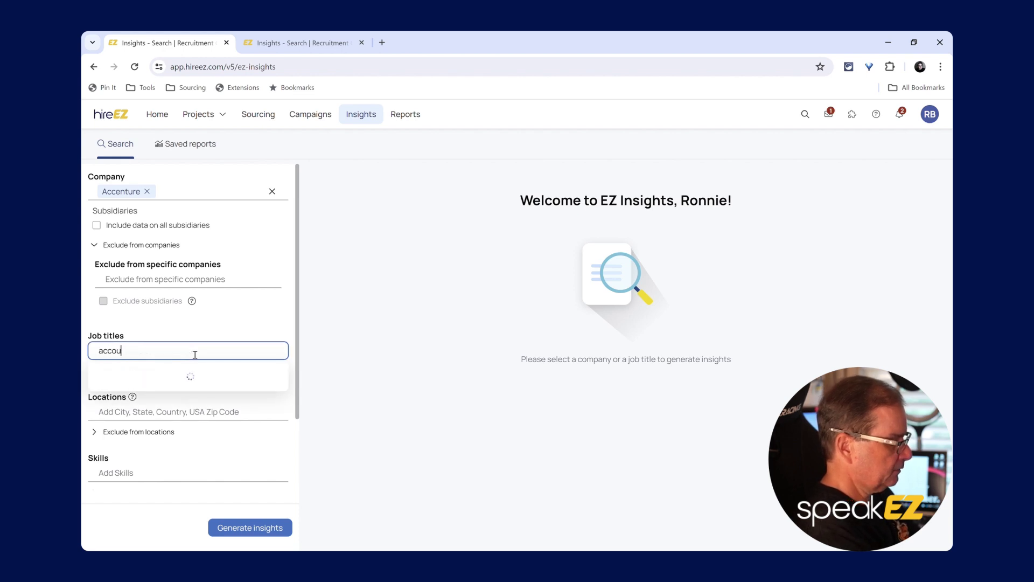
type("ntant")
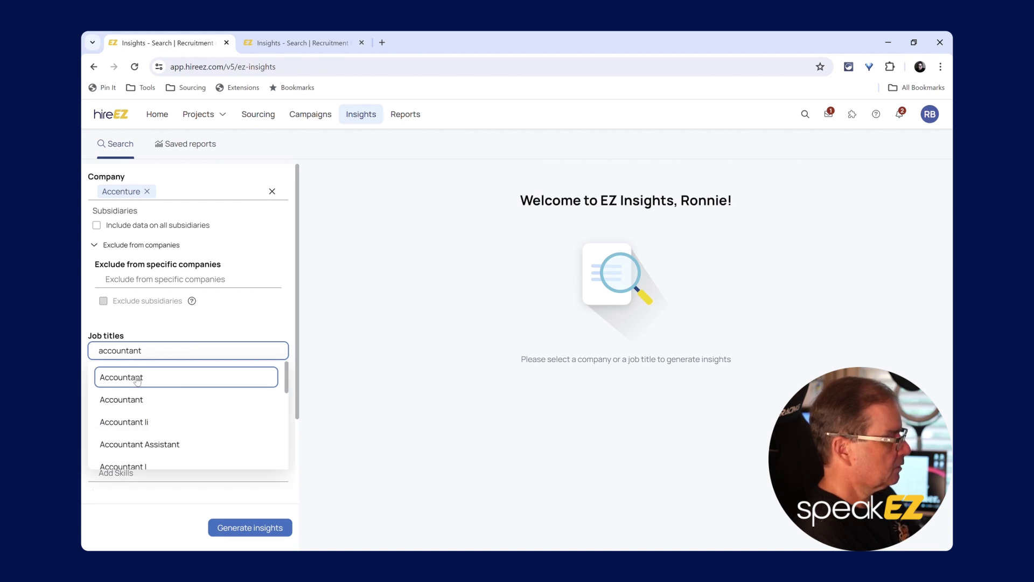
left_click(137, 380)
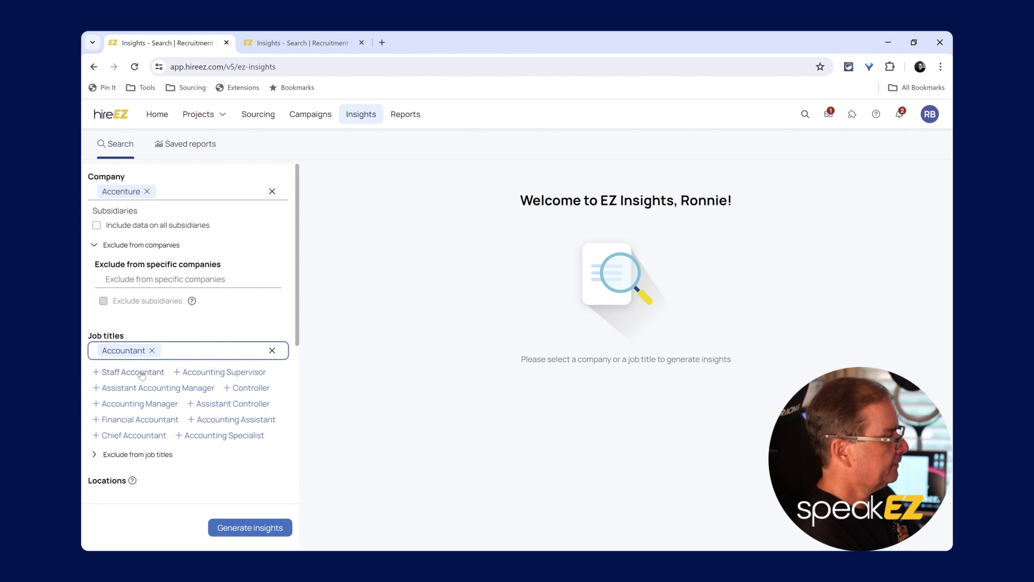
left_click(132, 372)
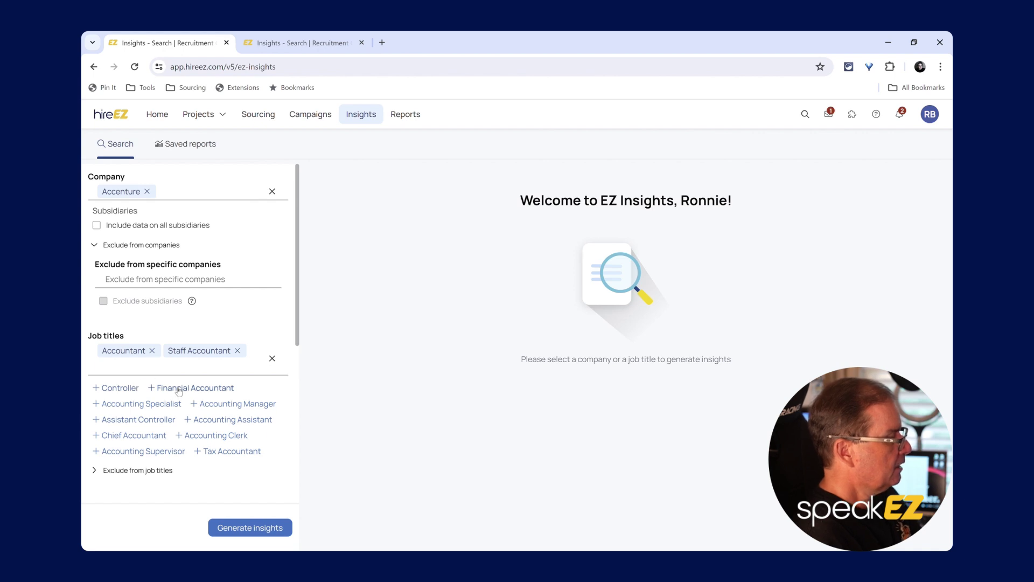
left_click(194, 388)
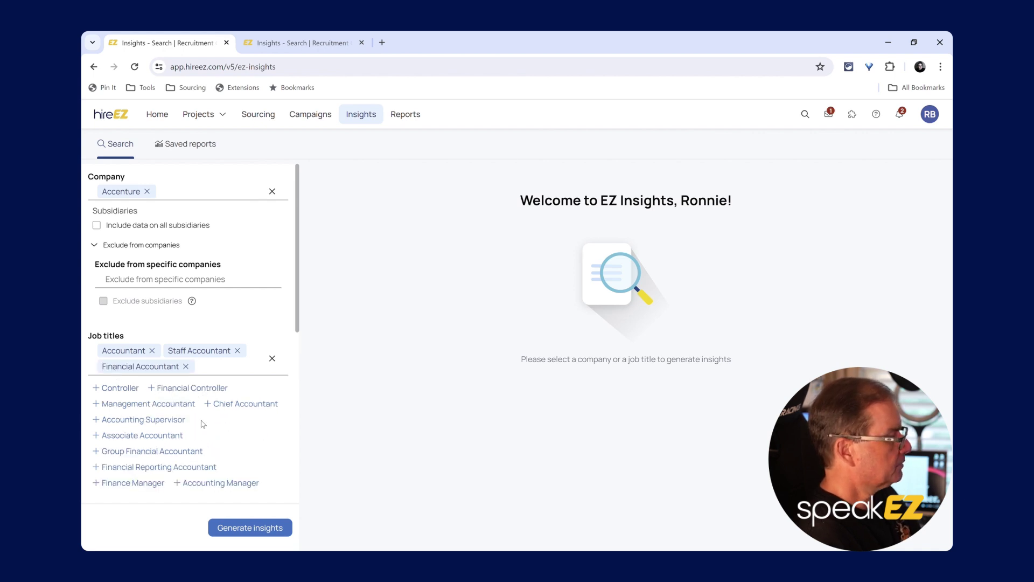
Step: Set the minimum years of experience to 5 yrs
scroll(203, 424, "down", 3)
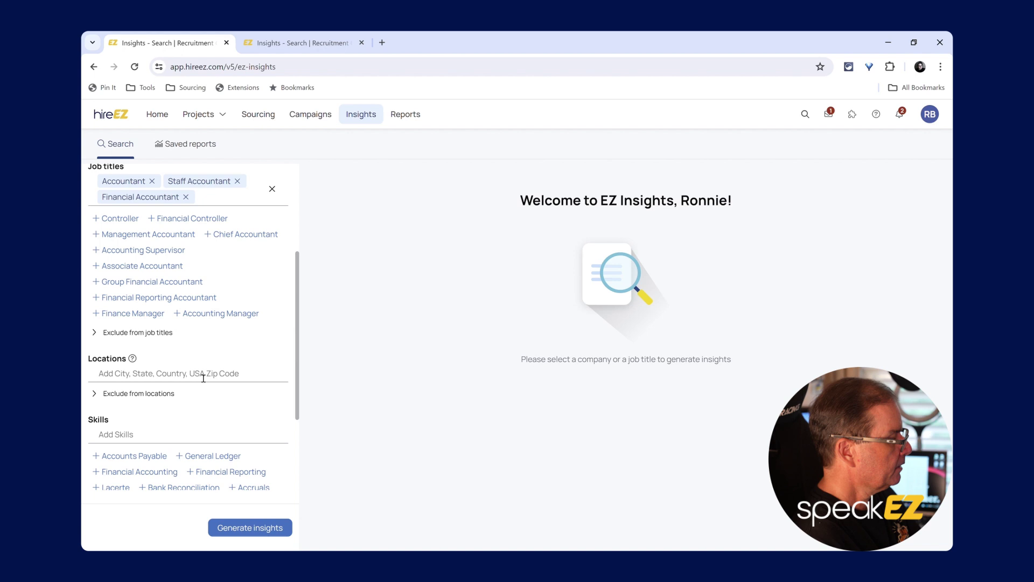
scroll(204, 378, "down", 1)
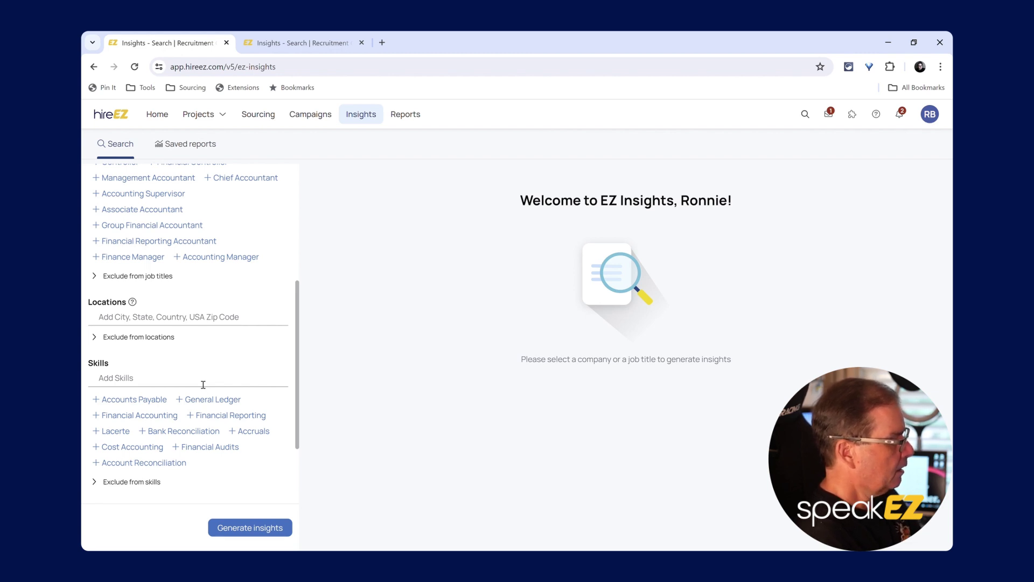
scroll(204, 384, "down", 2)
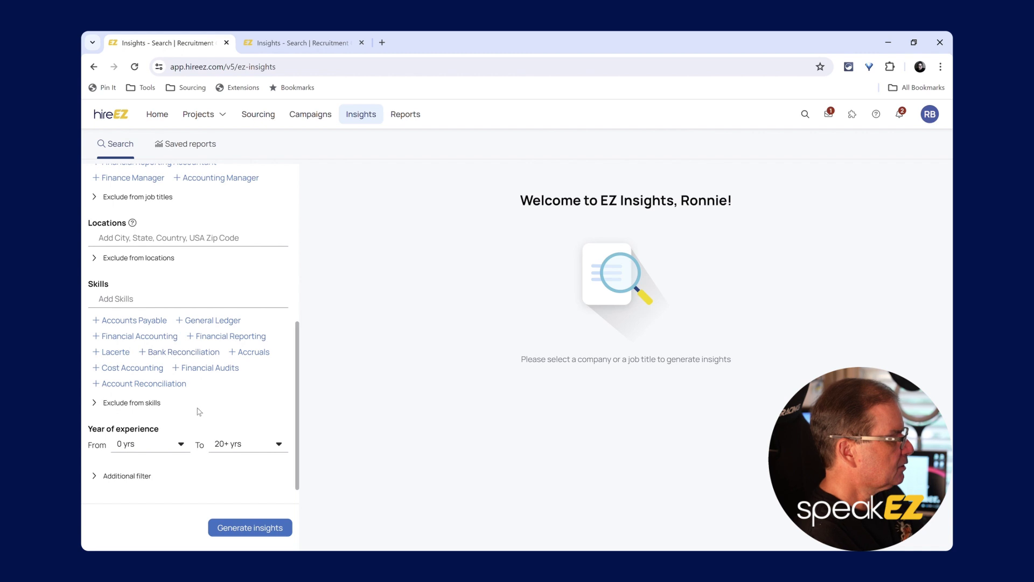
left_click(181, 443)
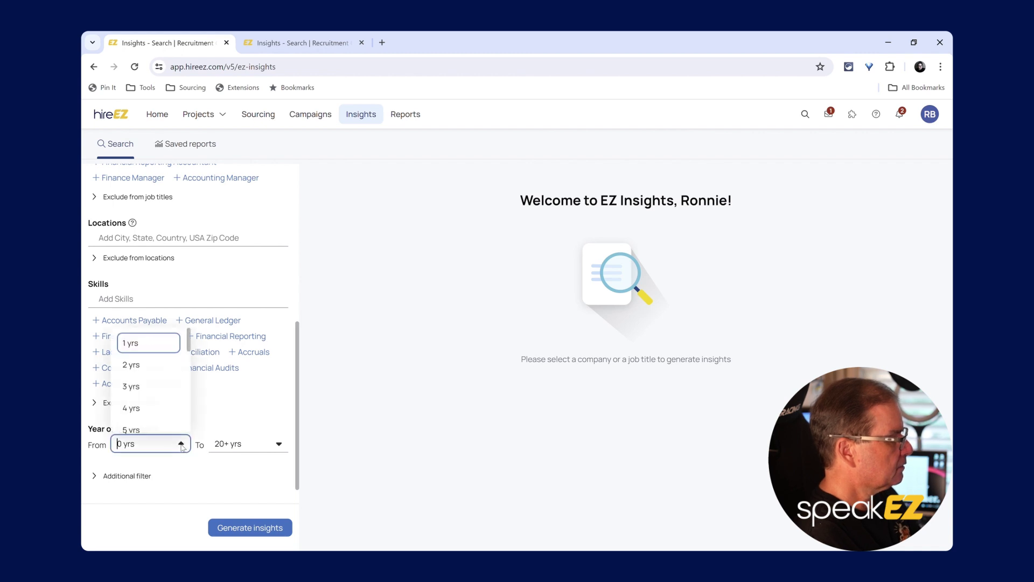
left_click(173, 428)
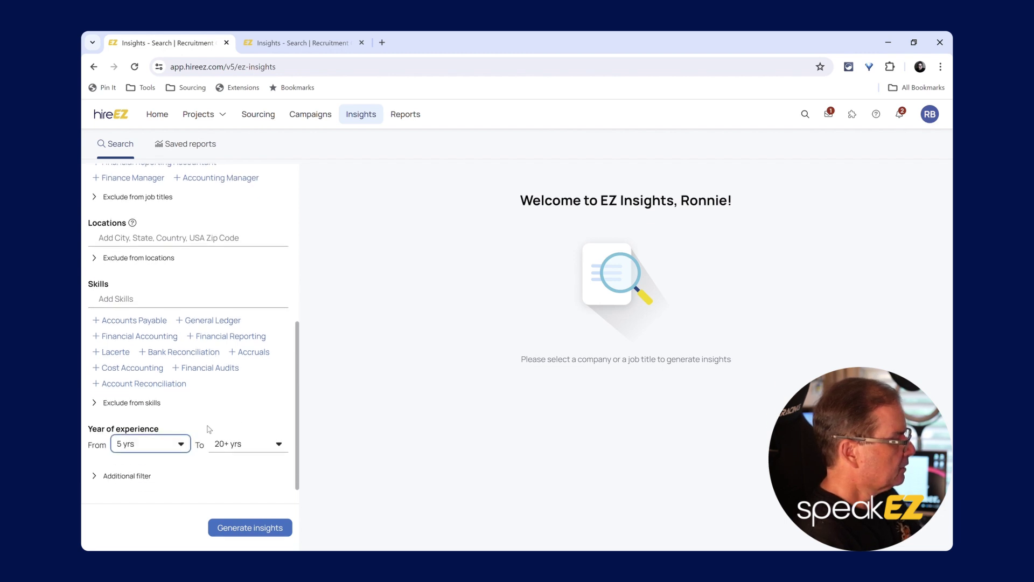
Step: Expand the additional filters, review the search criteria and generate the insights for Accenture
left_click(110, 478)
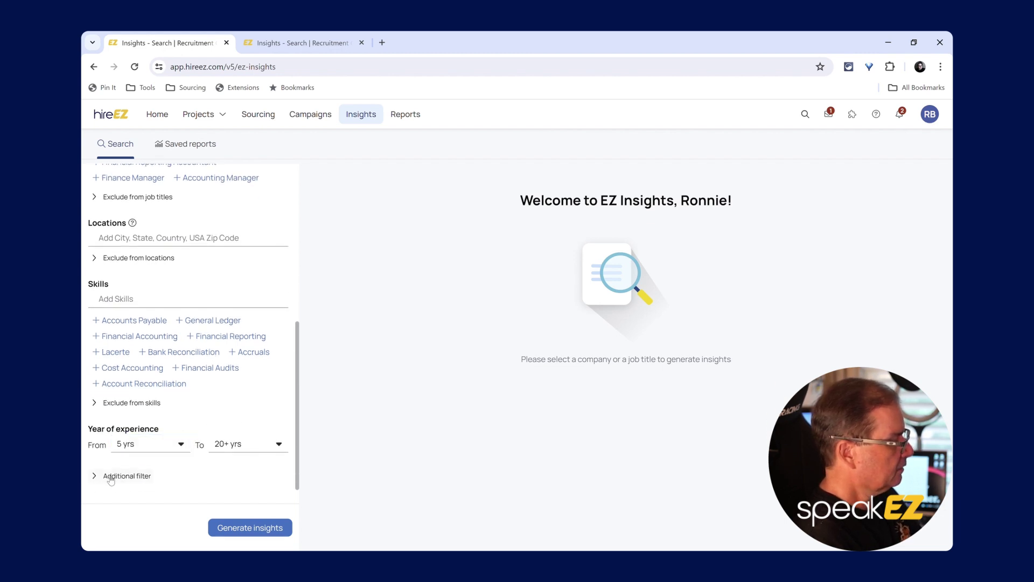
left_click(121, 474)
scroll(127, 462, "down", 2)
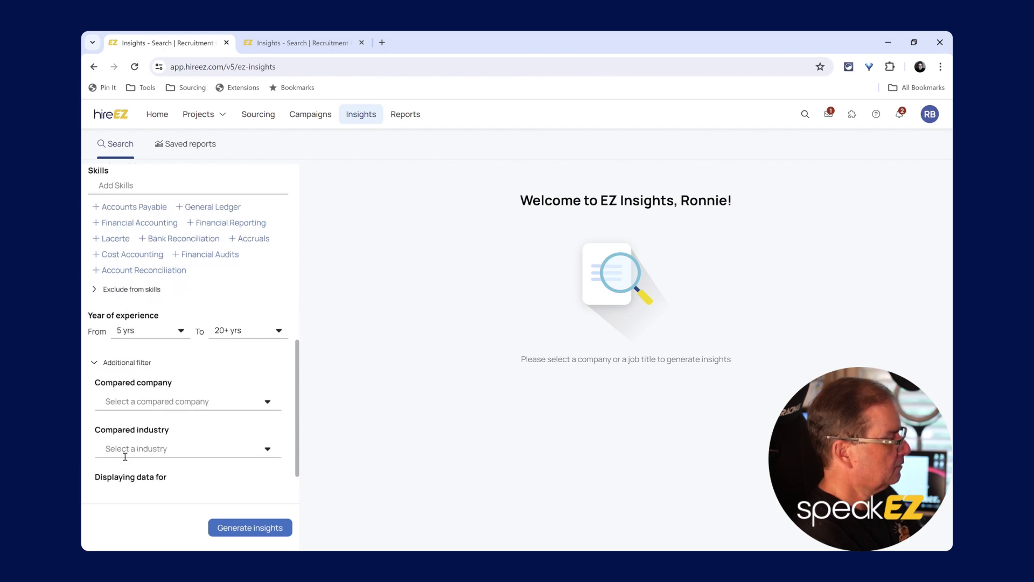
scroll(125, 457, "down", 1)
scroll(122, 456, "up", 1)
scroll(122, 456, "down", 1)
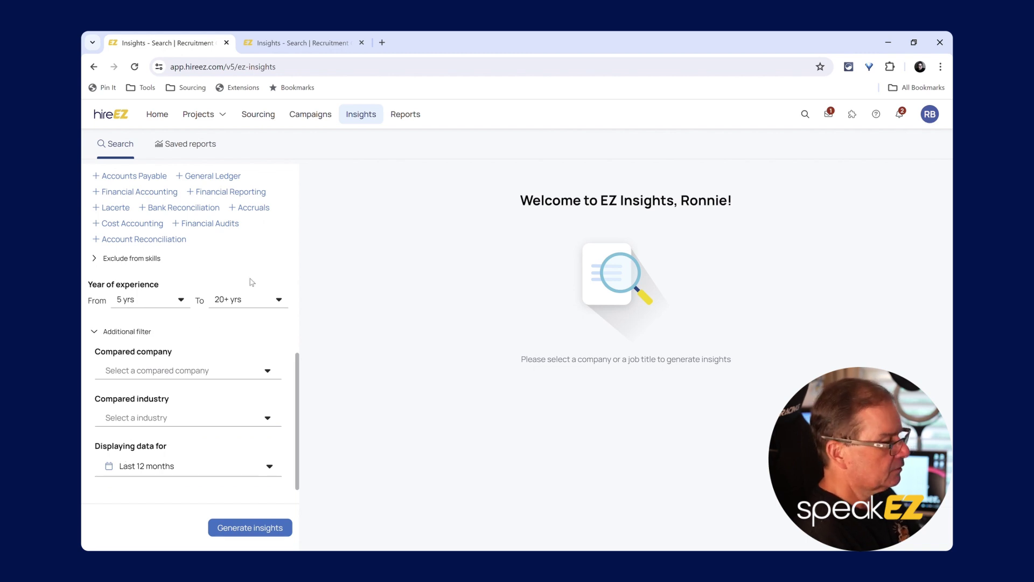
scroll(252, 282, "up", 6)
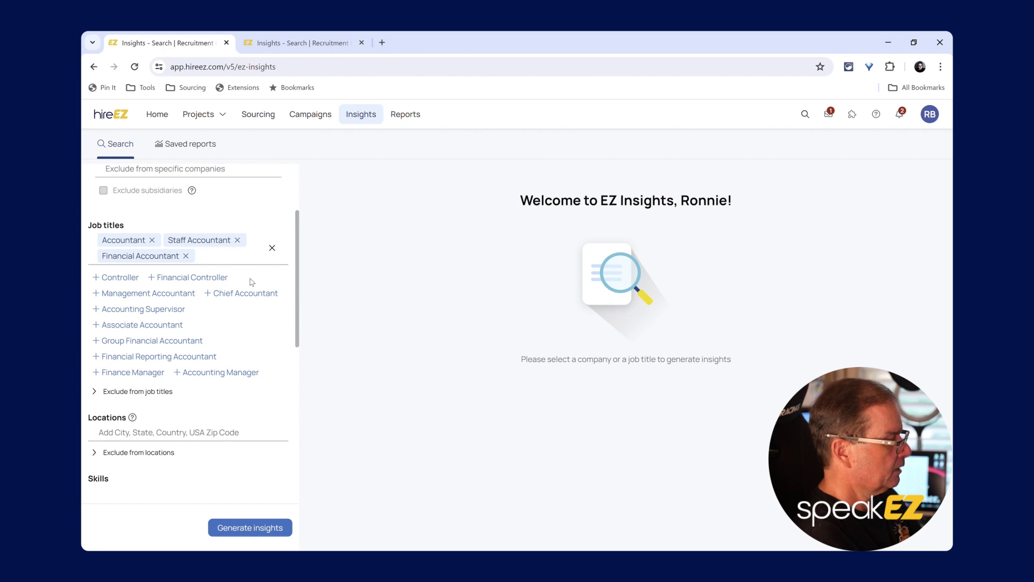
scroll(252, 282, "down", 5)
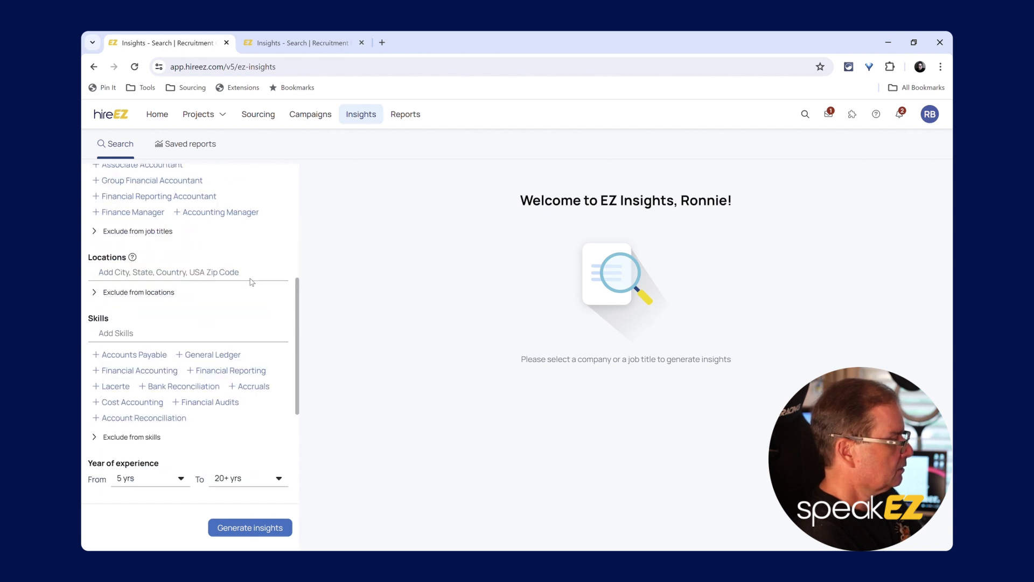
left_click(258, 528)
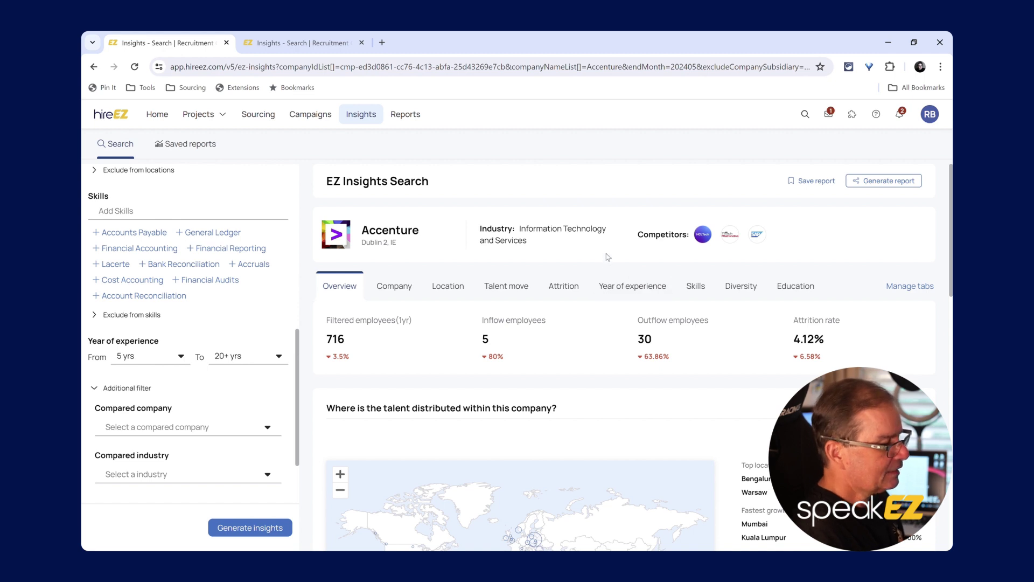
Step: Examine the Accenture overview, including the talent distribution map and the companies it gains employees from and loses them to
scroll(618, 248, "down", 2)
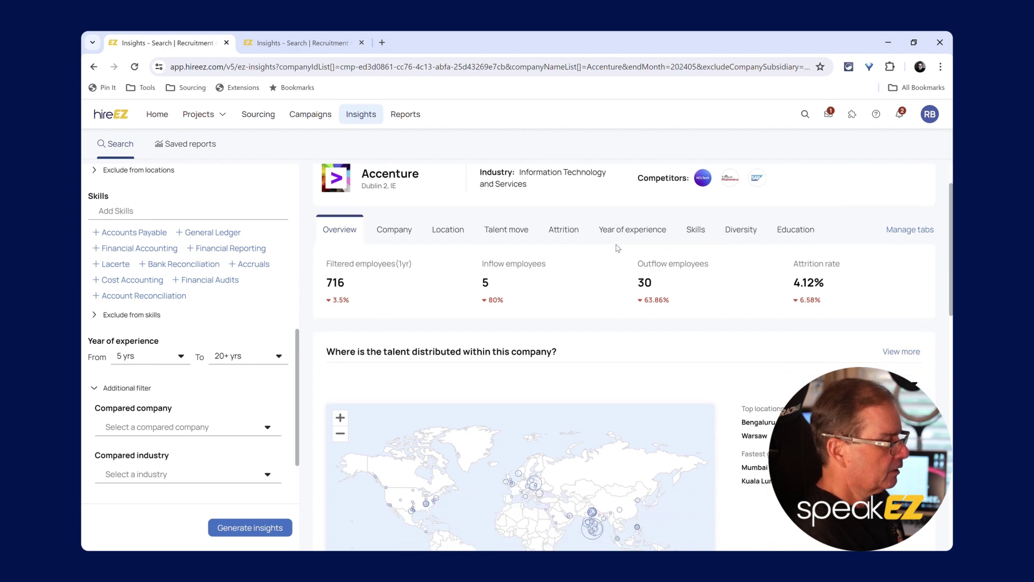
scroll(619, 251, "down", 1)
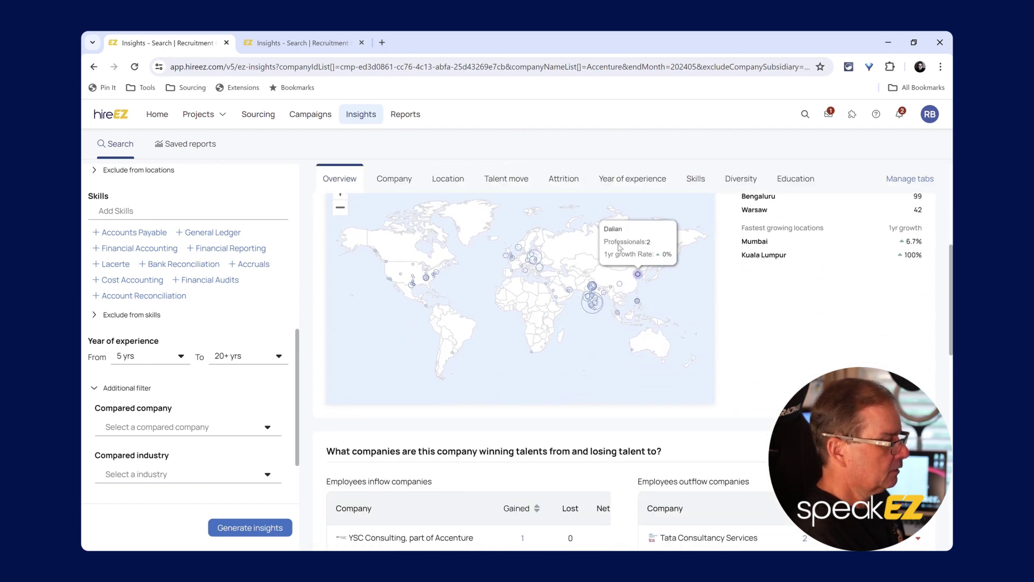
scroll(598, 294, "down", 1)
scroll(461, 380, "down", 1)
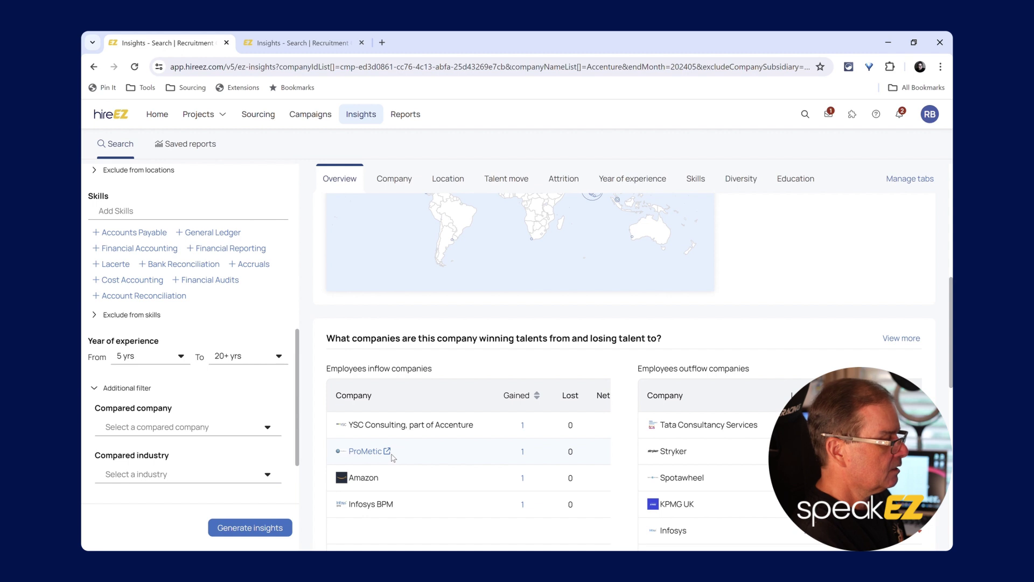
scroll(459, 446, "down", 1)
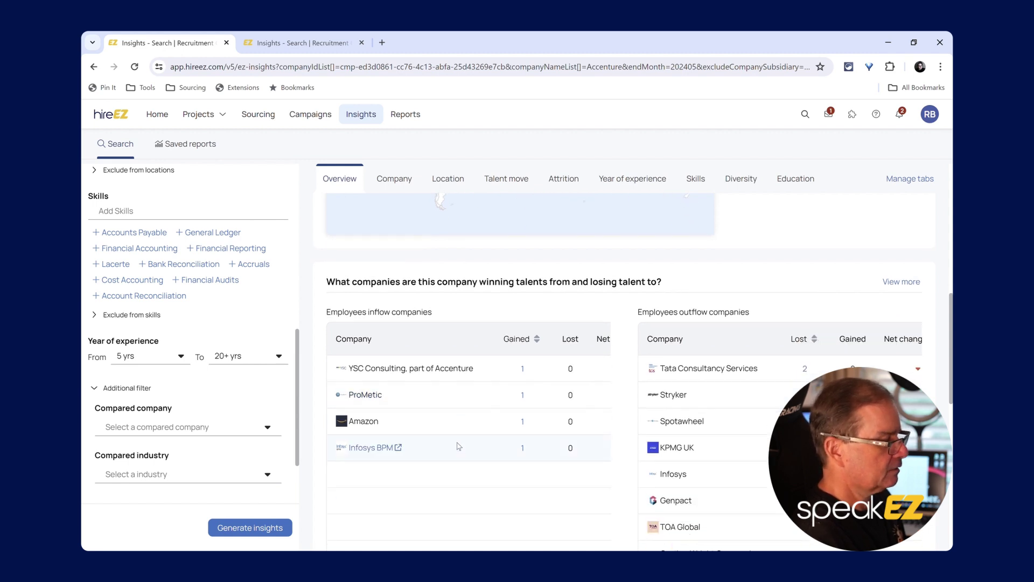
scroll(459, 446, "up", 2)
scroll(459, 446, "up", 5)
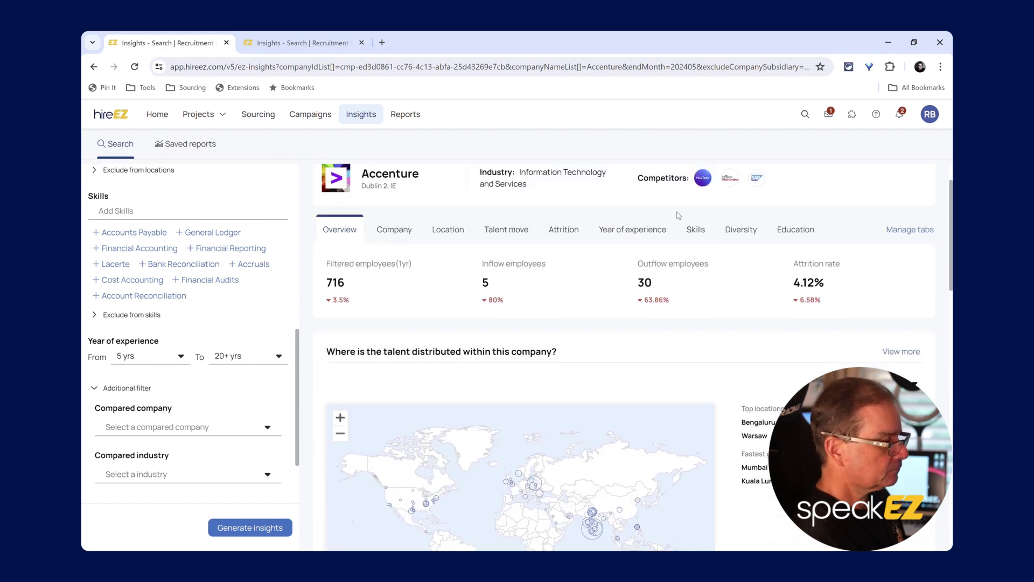
Step: Examine Accenture's skill distribution, including the list of professionals with the Accounting skill
left_click(703, 236)
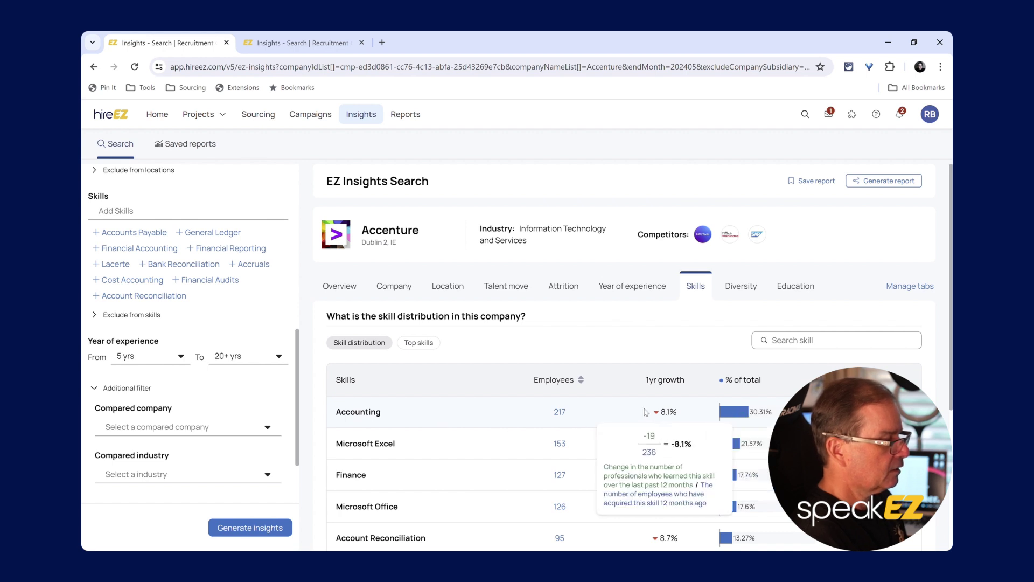
mouse_move(734, 413)
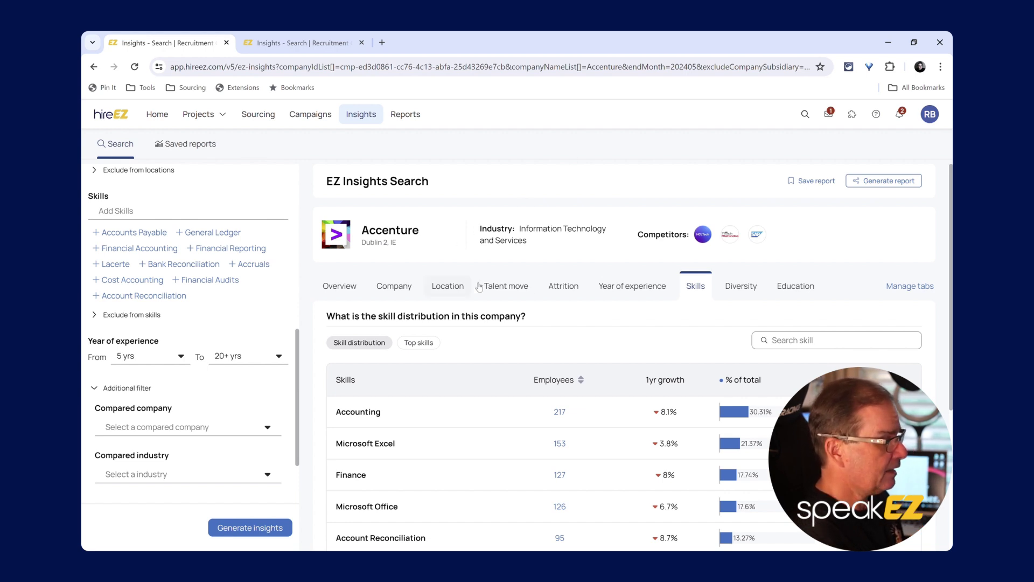
left_click(561, 414)
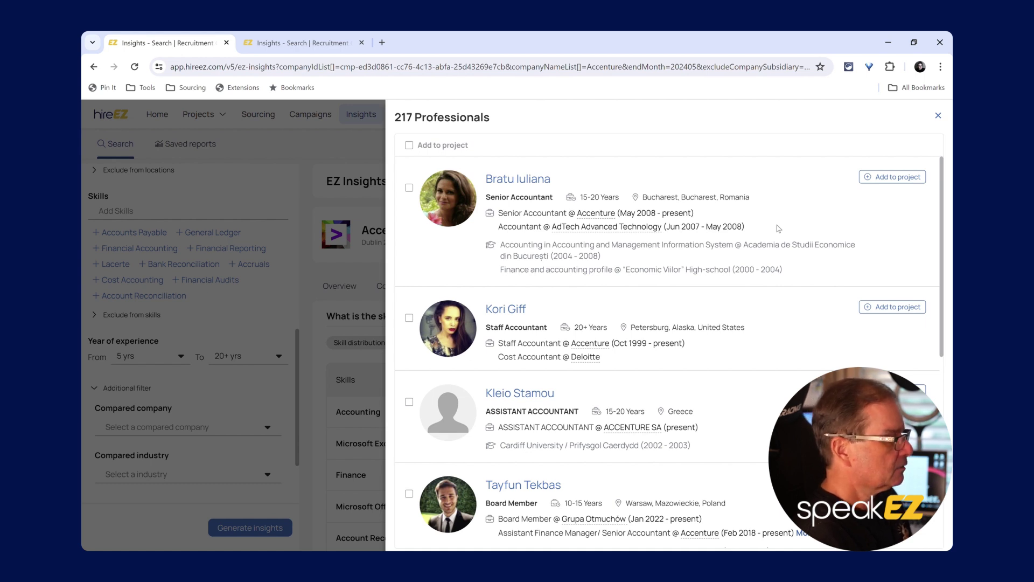
left_click(939, 116)
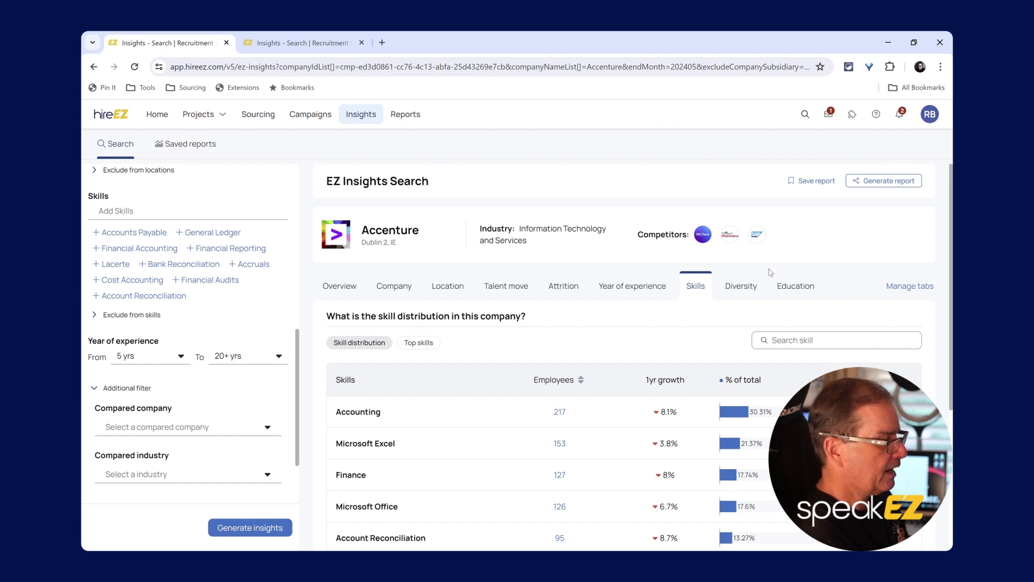
scroll(771, 272, "down", 5)
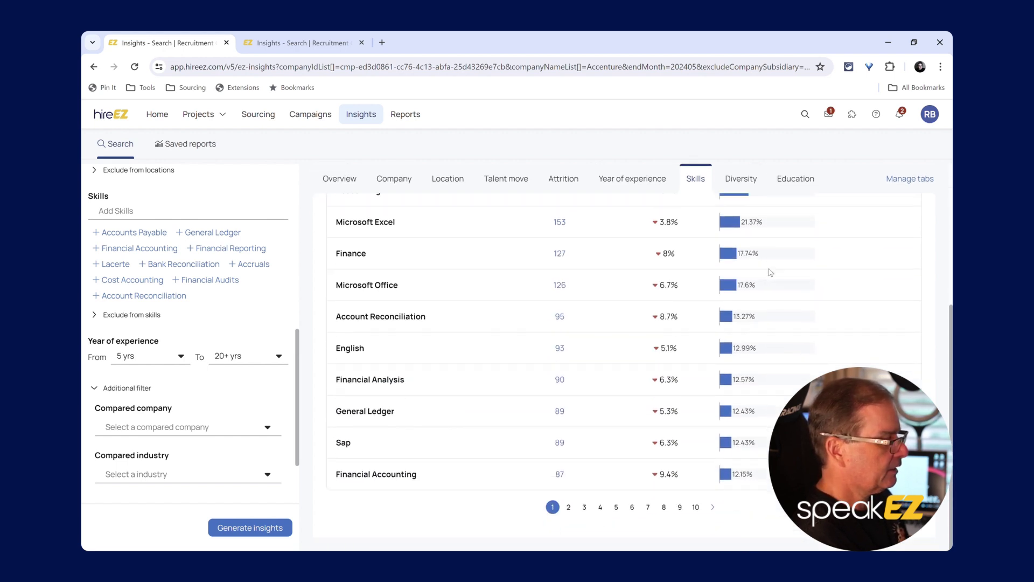
Step: Examine what share of the filtered Accenture professionals have the Microsoft Office skill
scroll(768, 278, "up", 2)
scroll(763, 286, "down", 2)
mouse_move(764, 283)
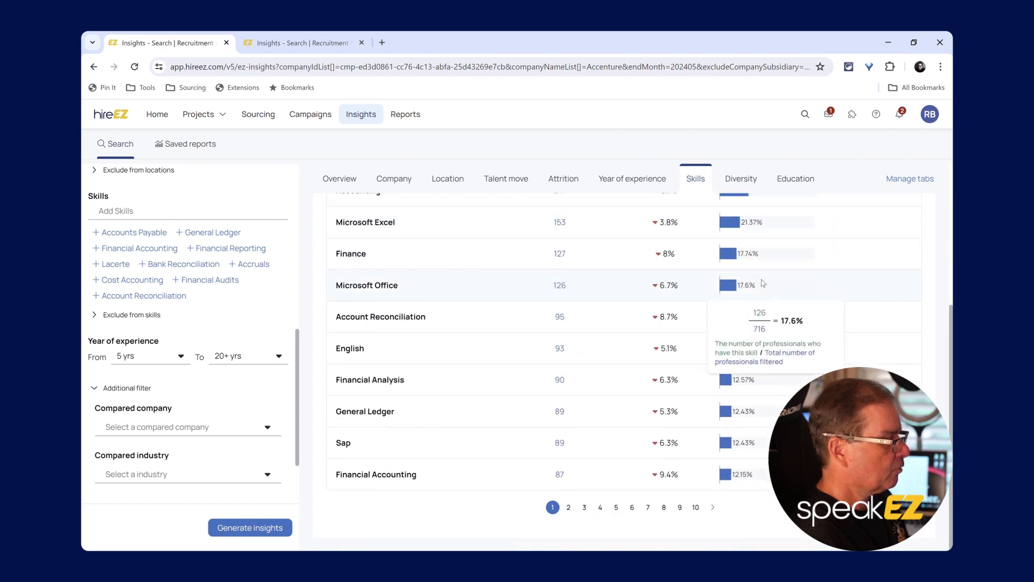
Step: Examine the Accenture overview's key employee figures, job titles with the highest growth and decline, workforce attrition, and diversity compared with the industry
scroll(763, 283, "up", 3)
left_click(354, 233)
scroll(528, 239, "down", 2)
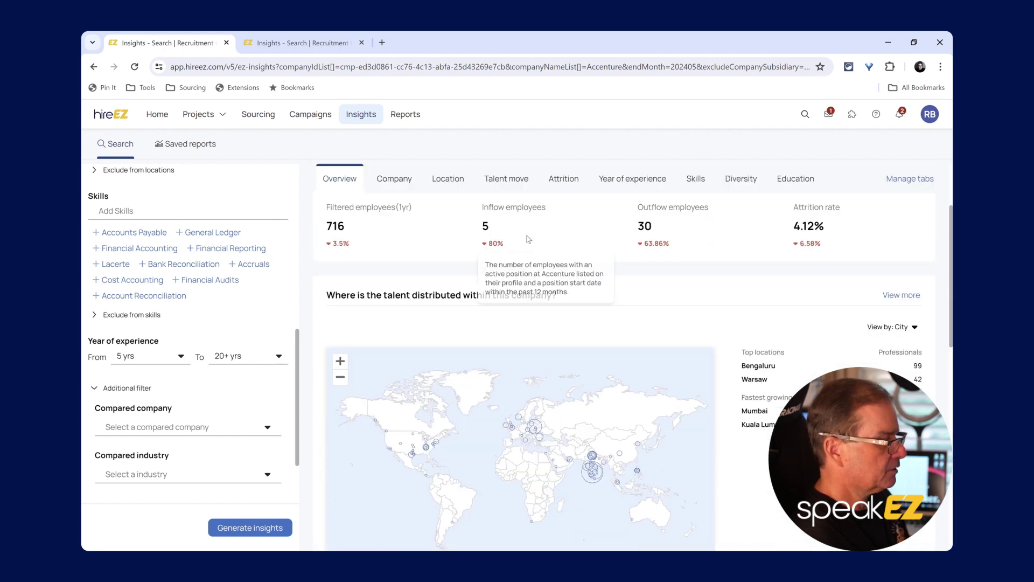
scroll(528, 238, "down", 10)
scroll(528, 238, "down", 5)
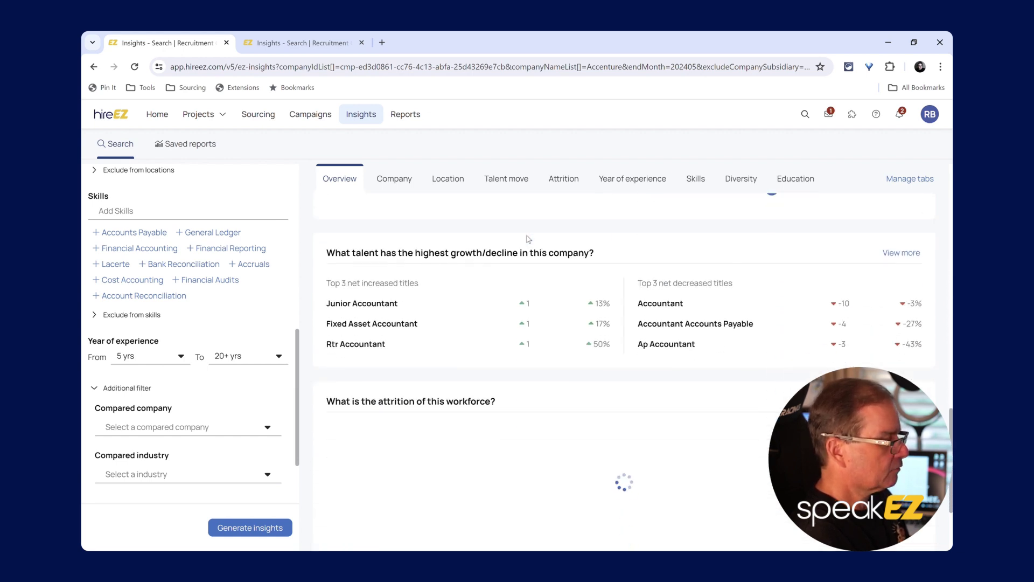
scroll(529, 239, "down", 2)
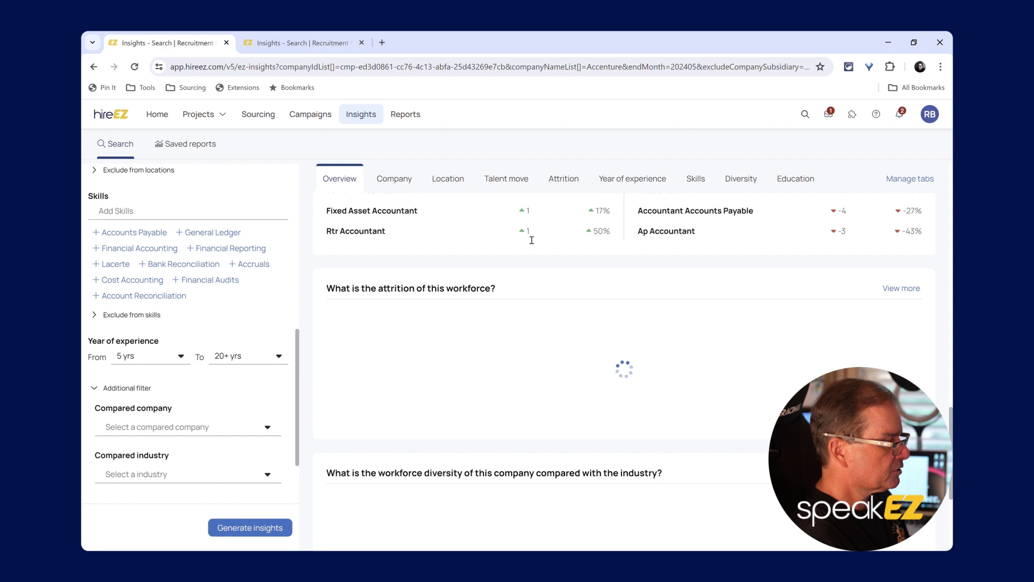
scroll(530, 240, "down", 2)
scroll(528, 240, "down", 2)
scroll(529, 240, "down", 2)
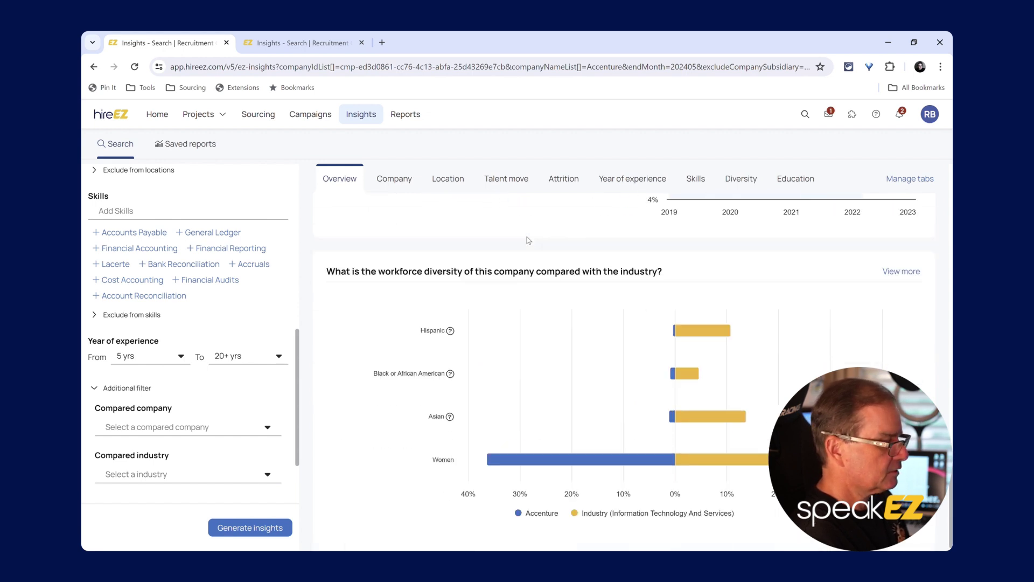
scroll(528, 241, "down", 1)
scroll(529, 240, "up", 7)
scroll(531, 241, "down", 1)
scroll(531, 237, "up", 6)
scroll(533, 233, "up", 8)
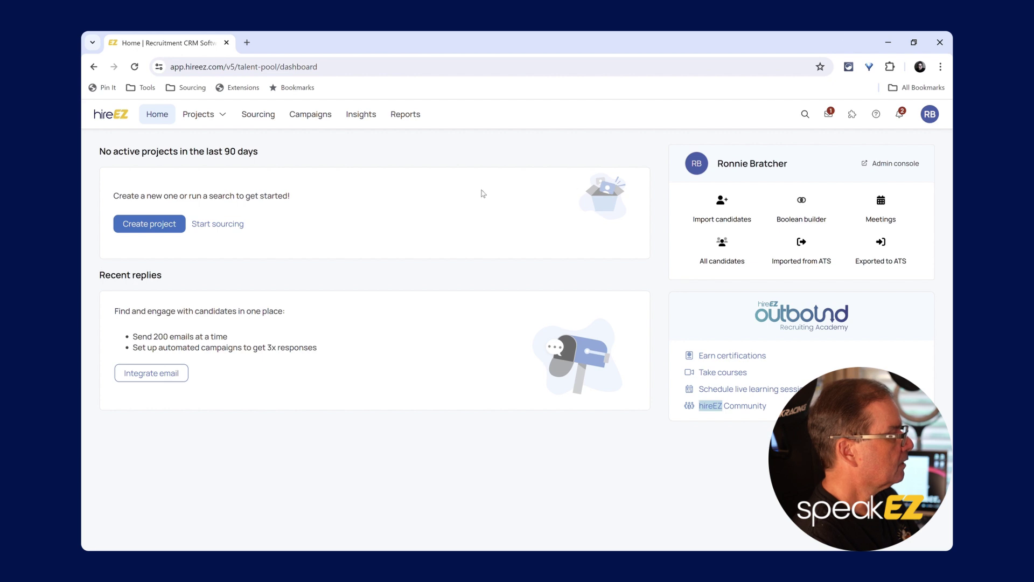
Step: Open a new candidate sourcing search and review its available filters
left_click(253, 116)
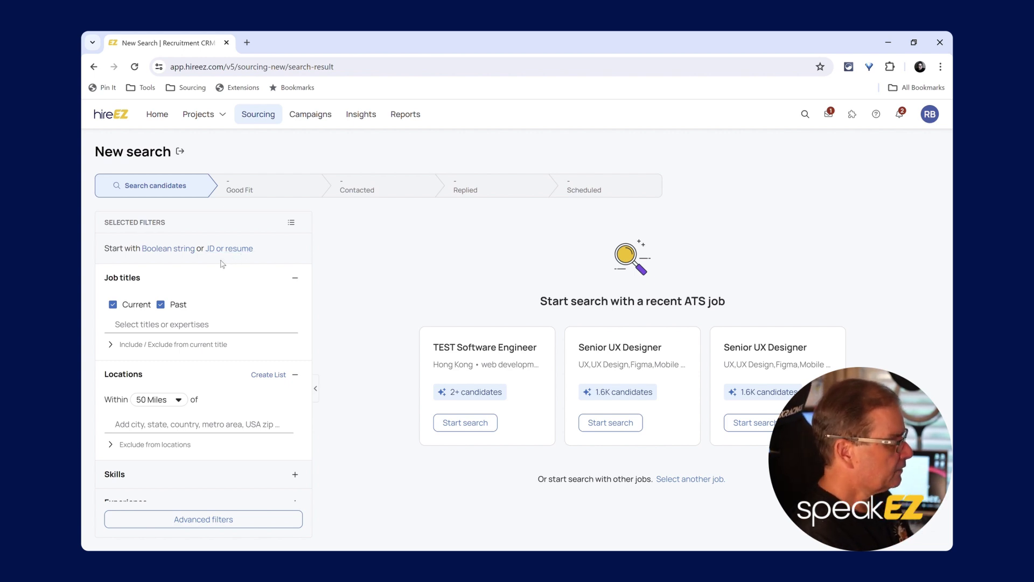
scroll(189, 323, "down", 2)
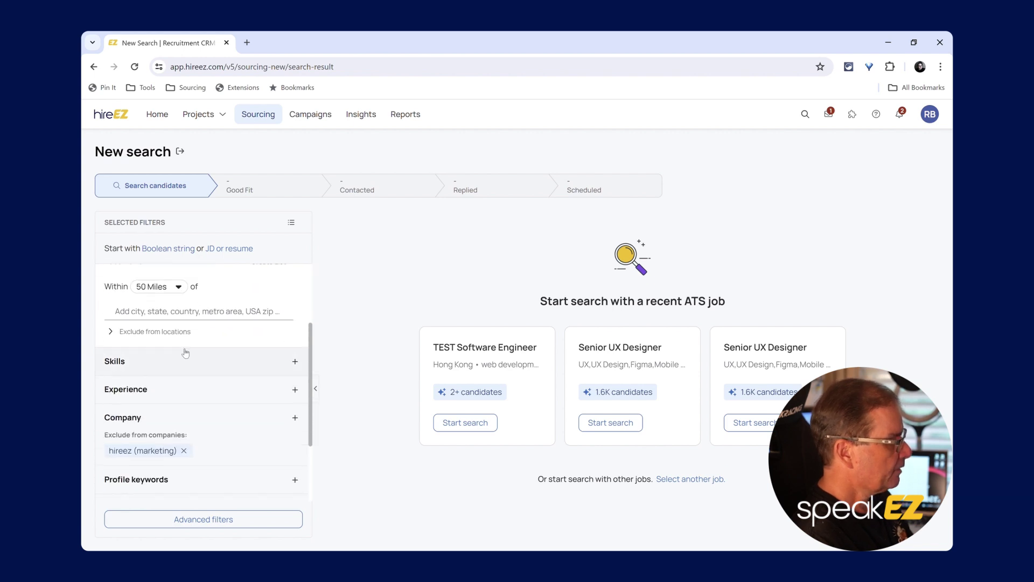
scroll(181, 346, "up", 2)
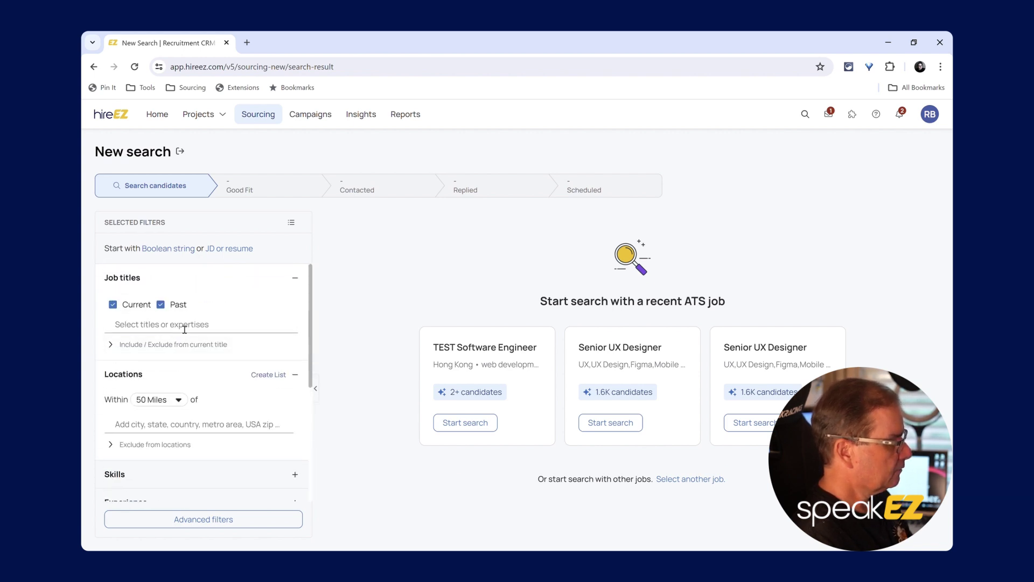
Step: Add Accountant, Staff Accountant and Financial Accountant as current or past job titles in the candidate search
left_click(184, 324)
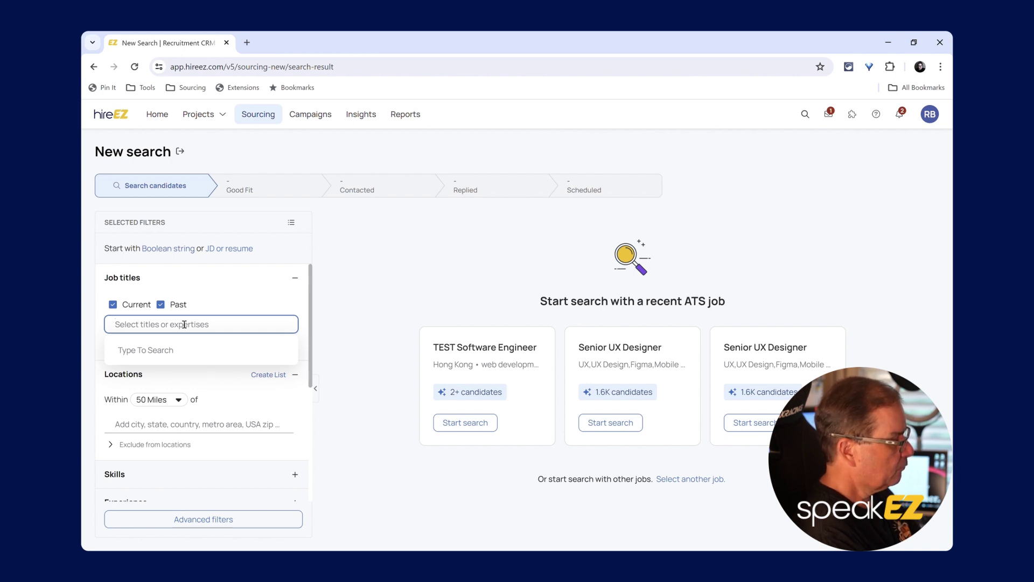
type("ac")
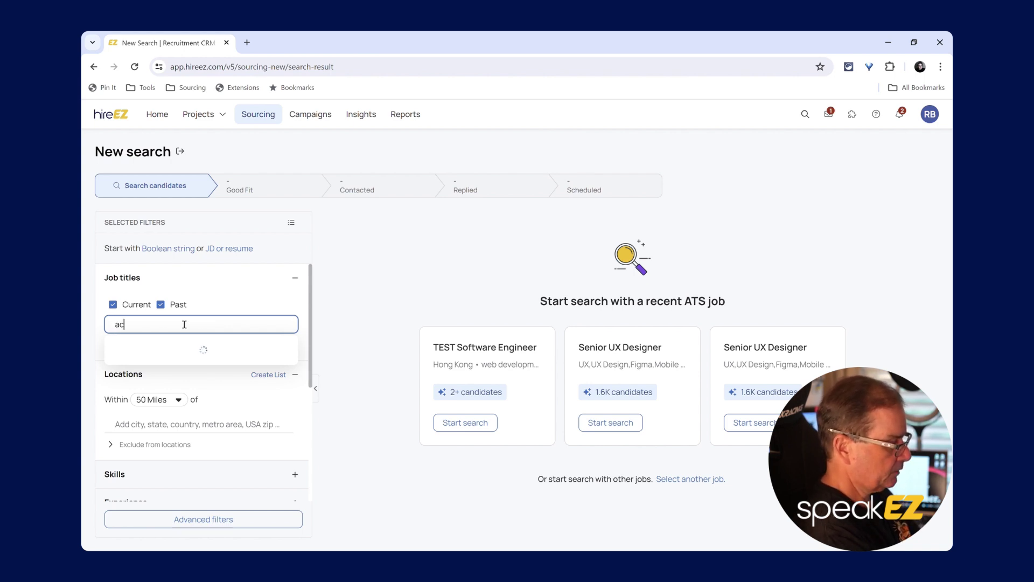
type("countant")
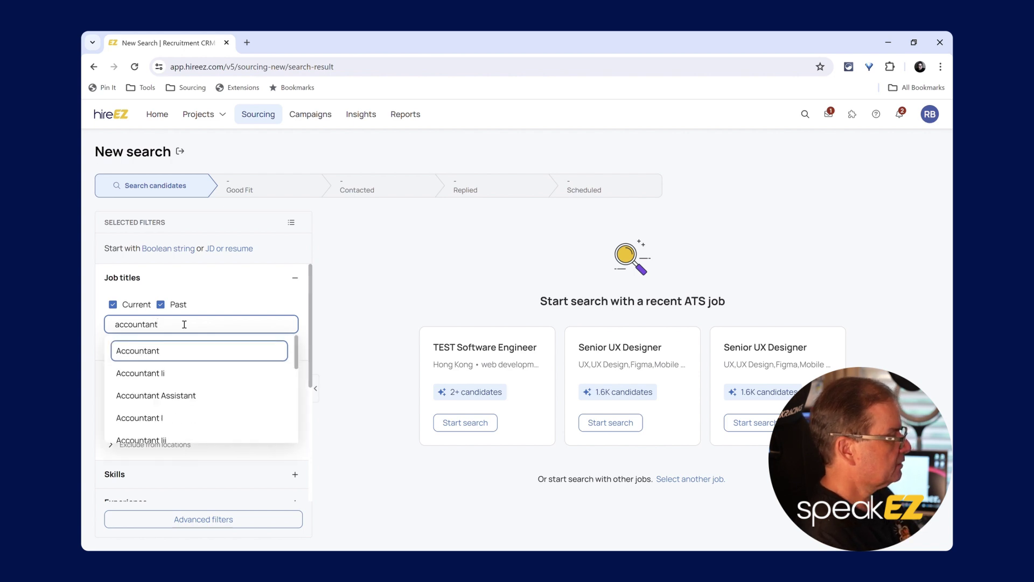
left_click(147, 356)
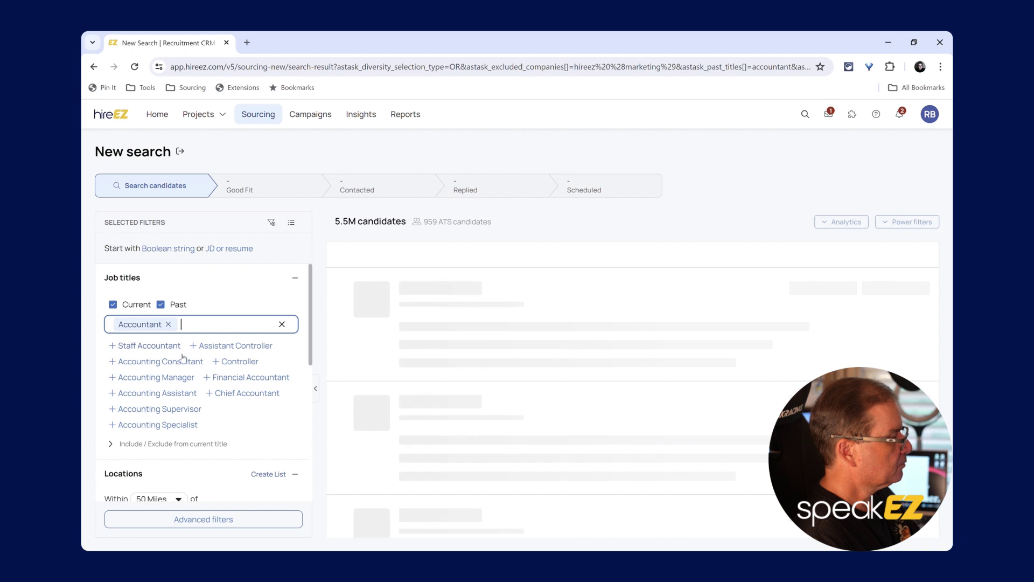
left_click(177, 349)
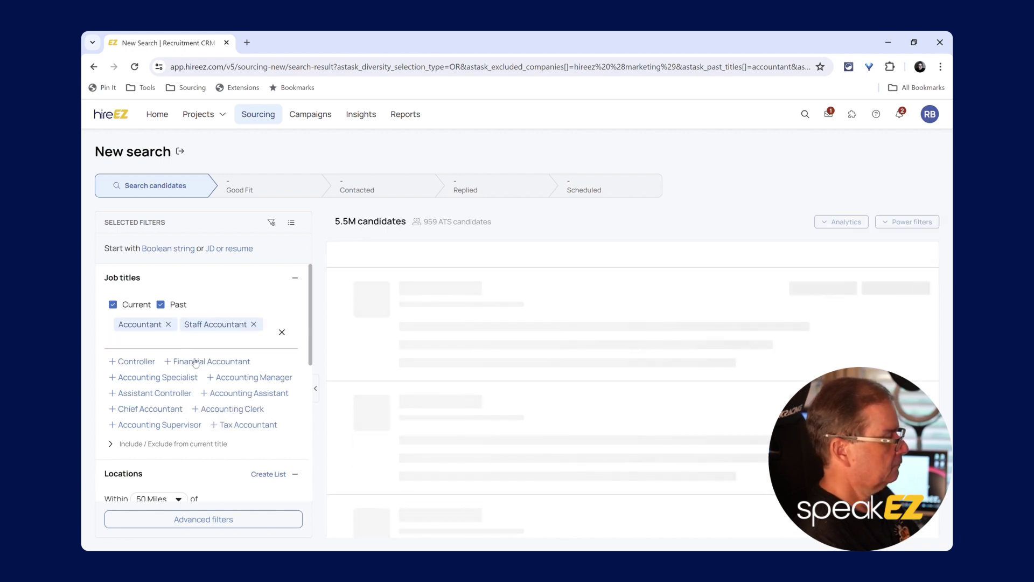
left_click(196, 361)
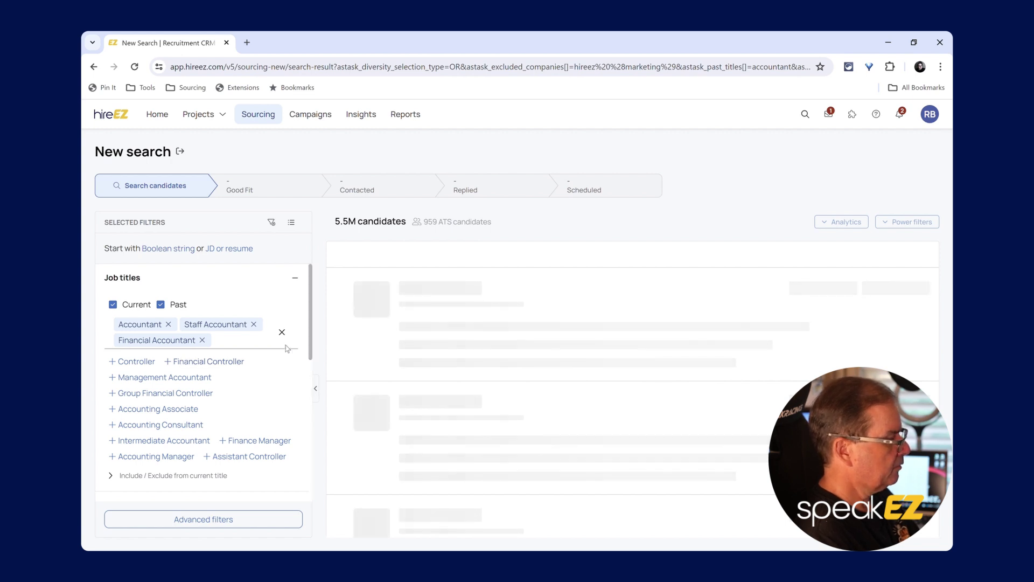
Step: Add Chicago, Illinois as the location filter of the candidate search
scroll(263, 360, "down", 1)
scroll(263, 360, "down", 3)
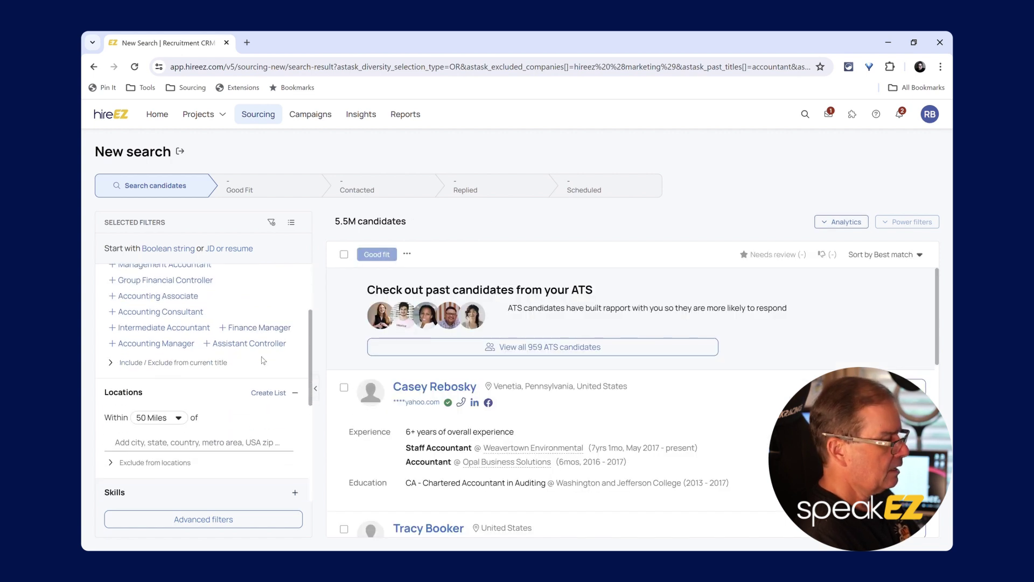
scroll(263, 360, "down", 2)
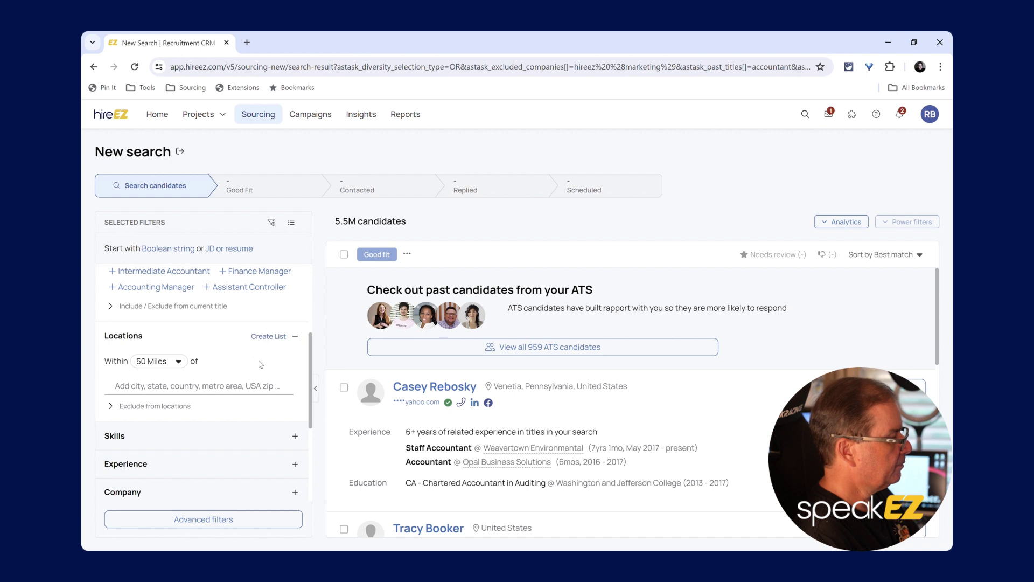
left_click(228, 391)
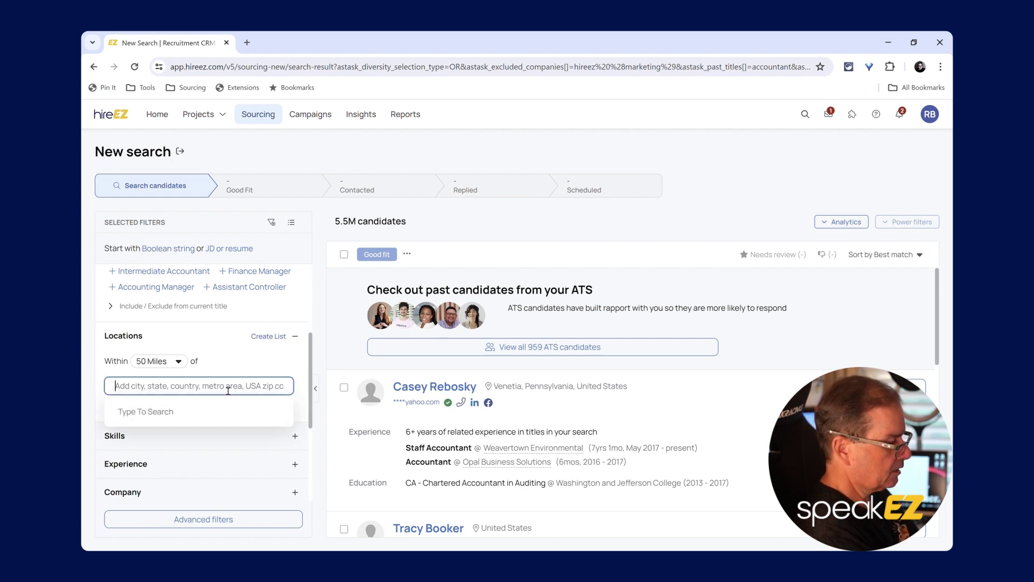
type("chicago")
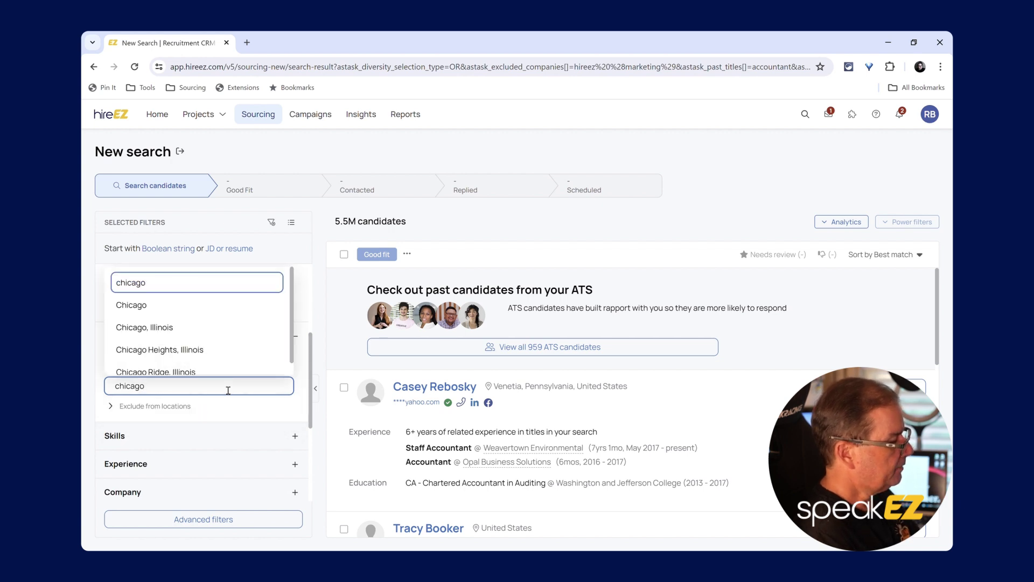
left_click(209, 332)
left_click(210, 332)
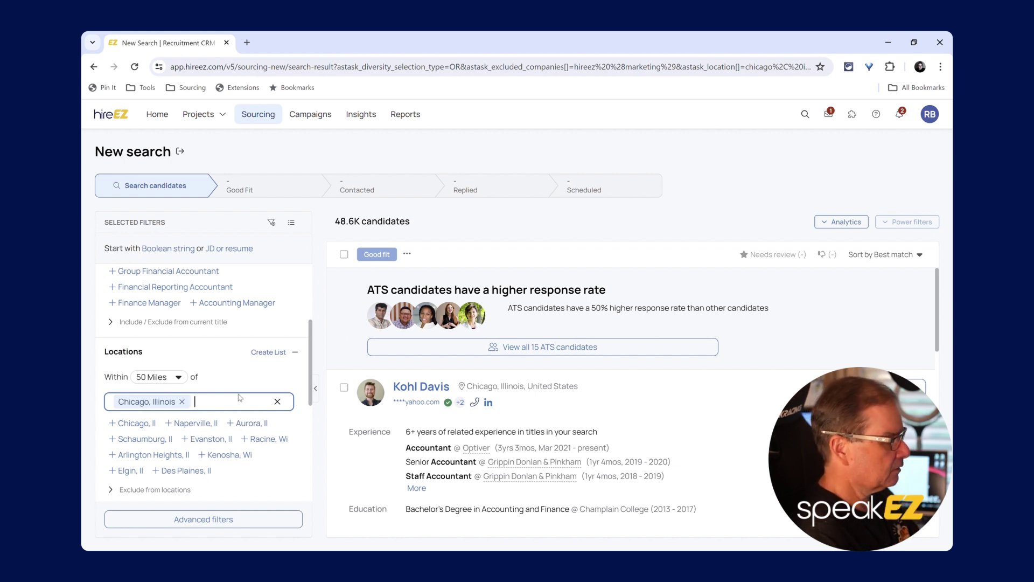
left_click(257, 396)
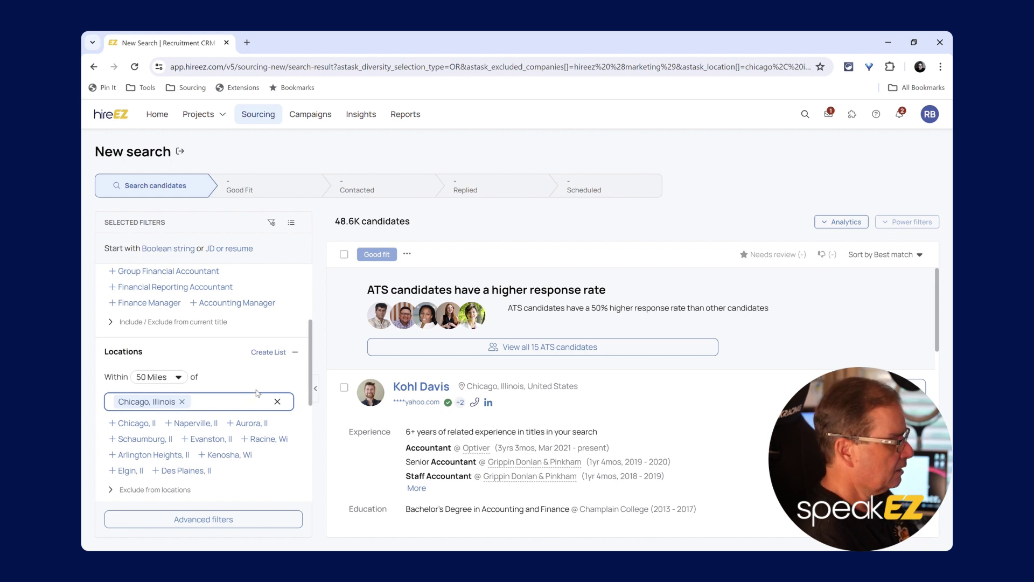
Step: Add General Ledger and Generally Accepted Accounting Principles as mandatory skills in the candidate search
scroll(268, 377, "down", 2)
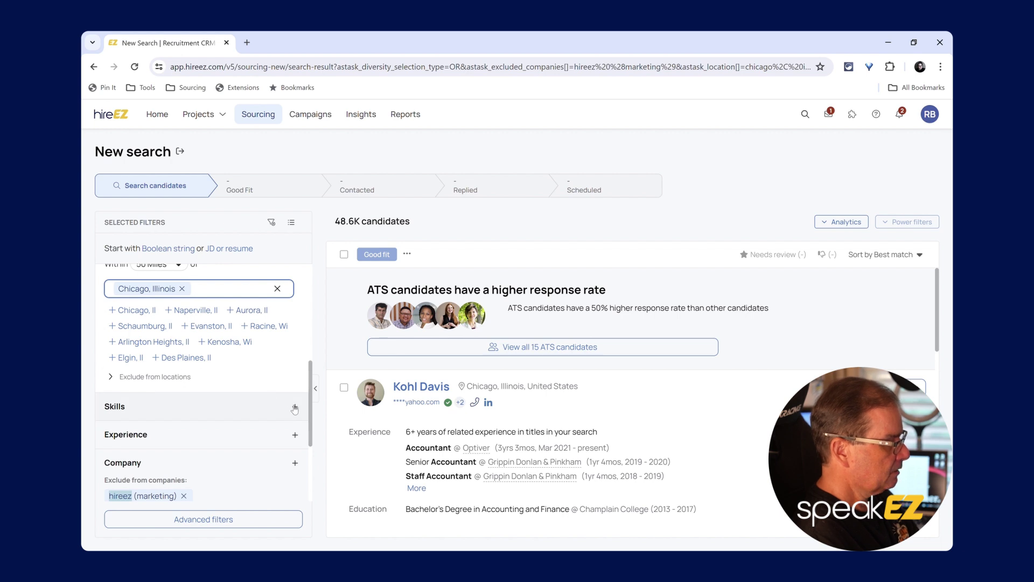
left_click(295, 408)
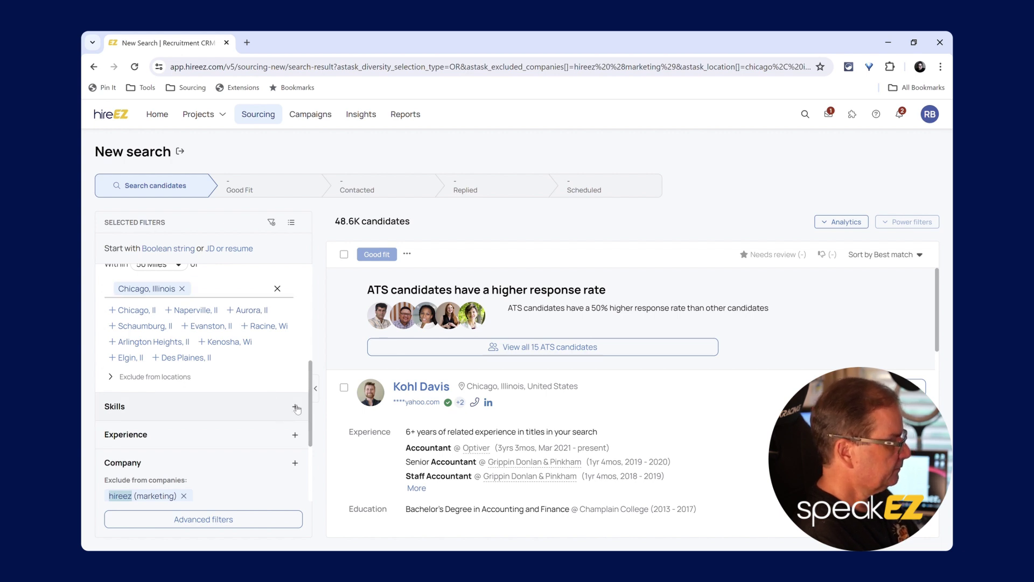
scroll(231, 434, "down", 1)
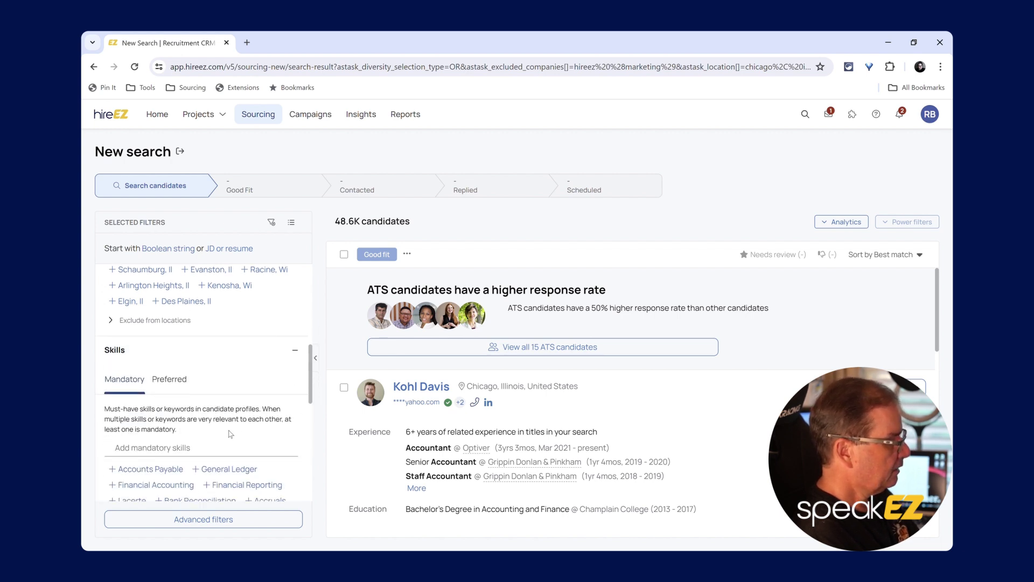
scroll(231, 434, "down", 1)
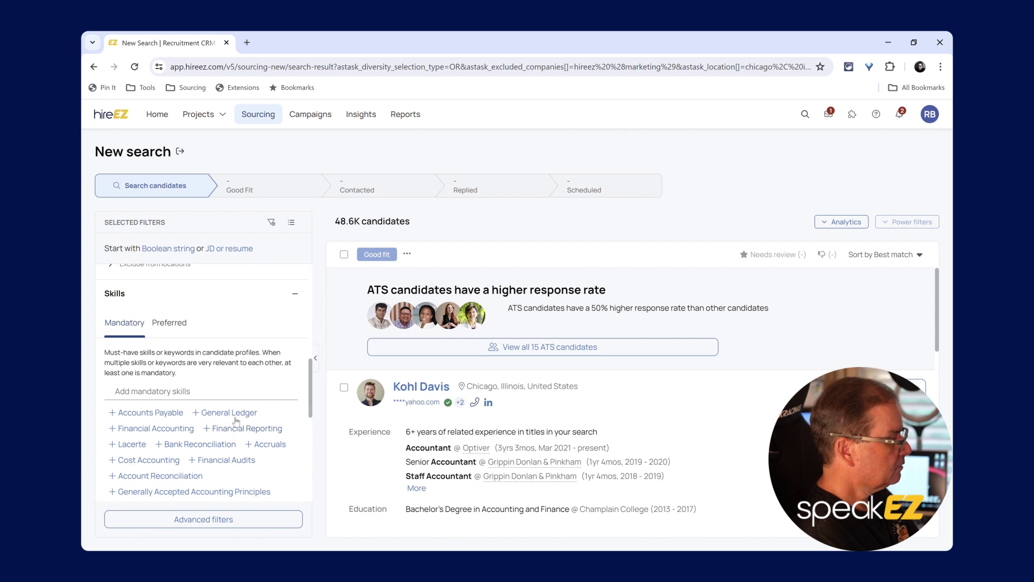
left_click(235, 413)
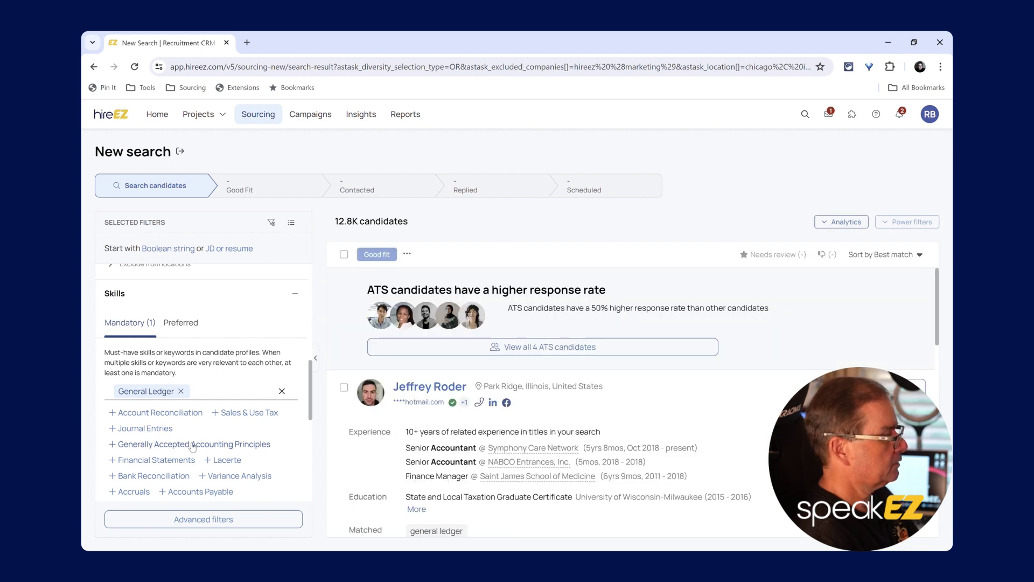
left_click(193, 444)
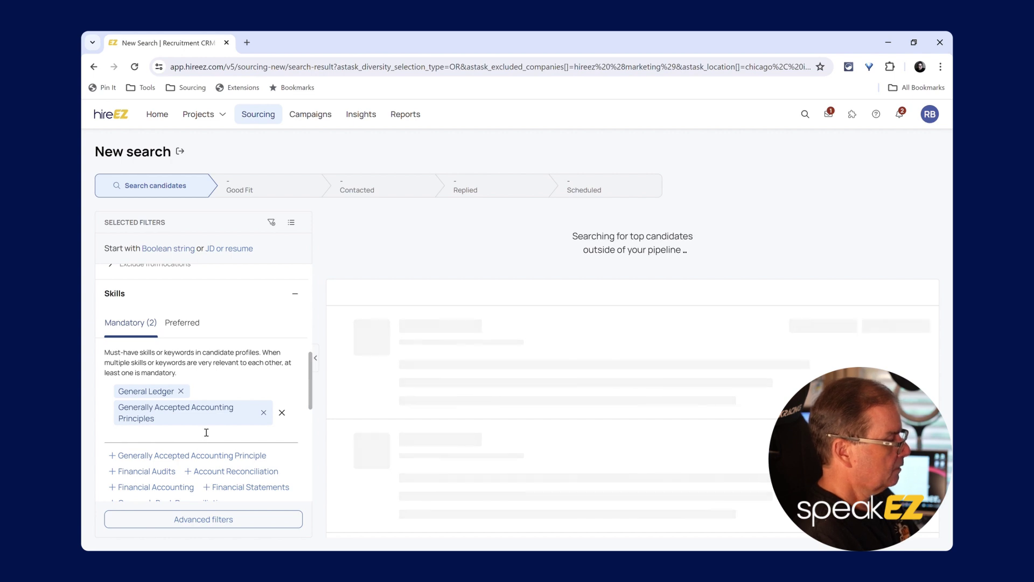
Step: Limit the candidates' years of overall experience to a minimum of 5 and a maximum of 20
scroll(205, 434, "down", 1)
scroll(205, 433, "down", 1)
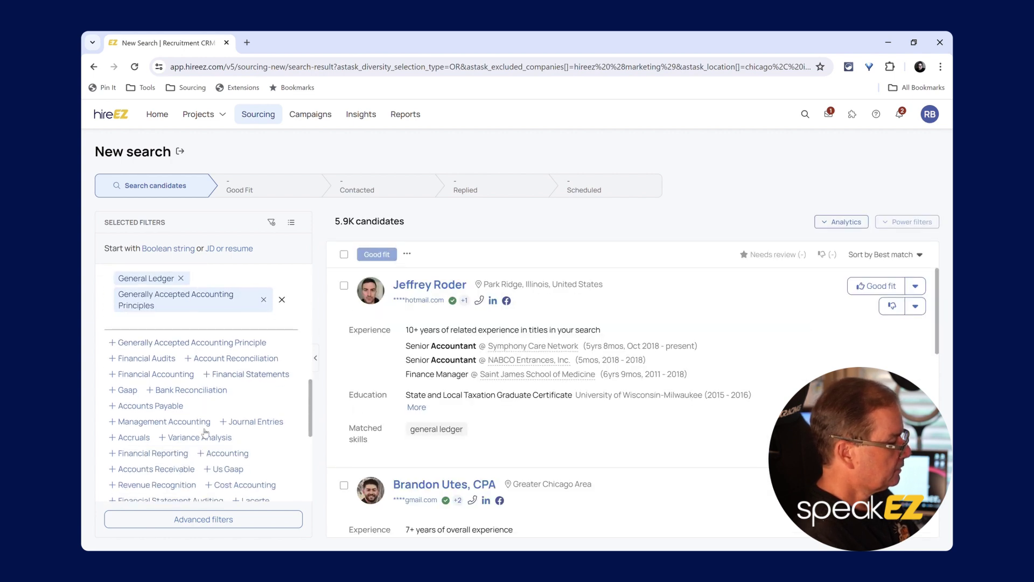
scroll(206, 433, "down", 1)
scroll(206, 434, "down", 1)
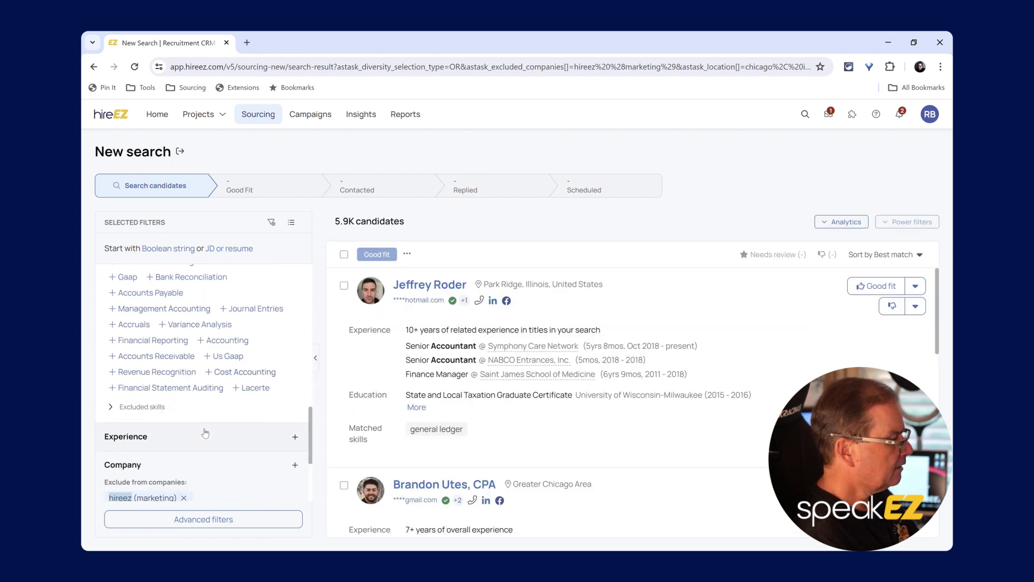
left_click(295, 437)
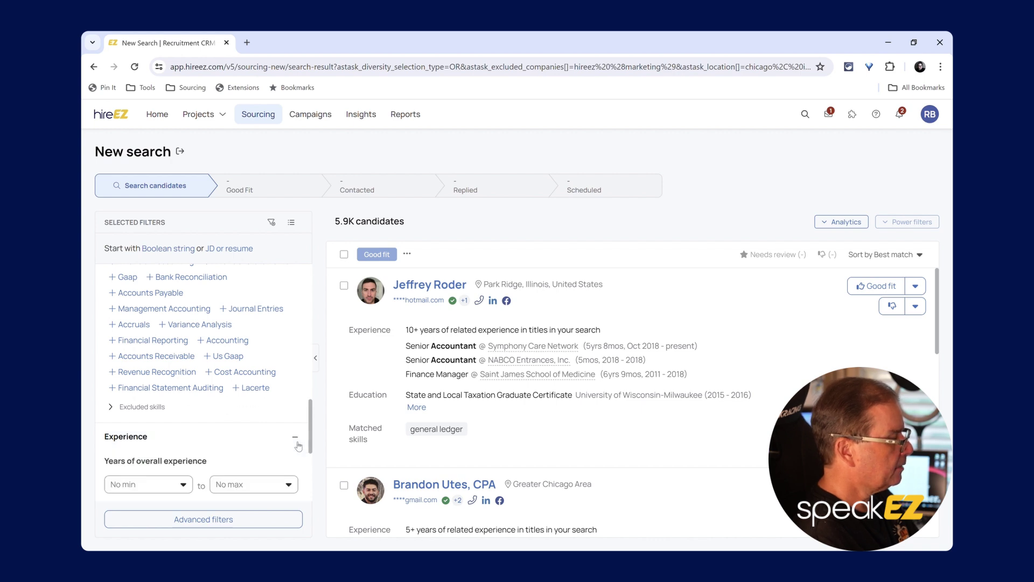
left_click(186, 486)
scroll(167, 392, "down", 3)
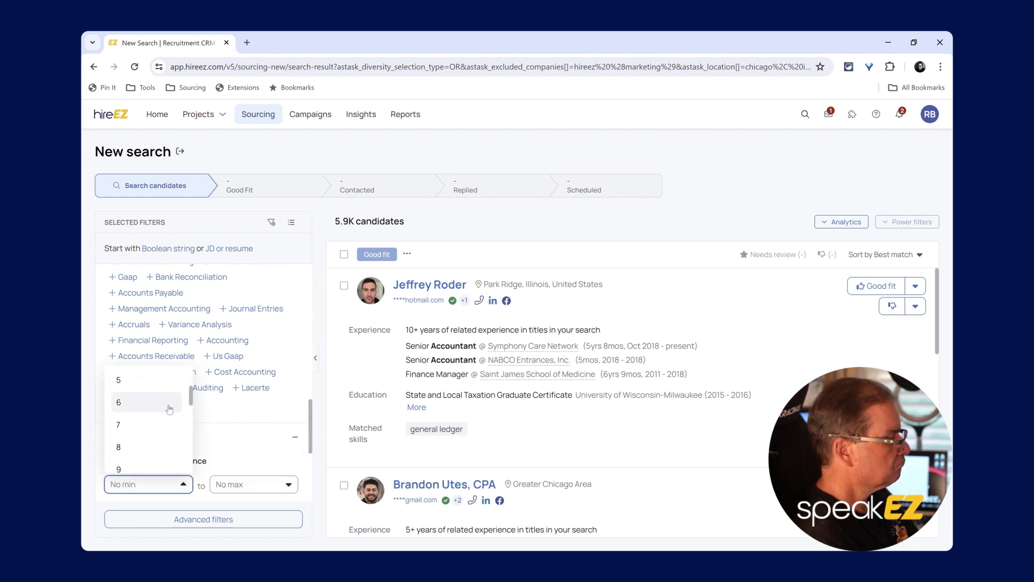
left_click(168, 392)
left_click(248, 485)
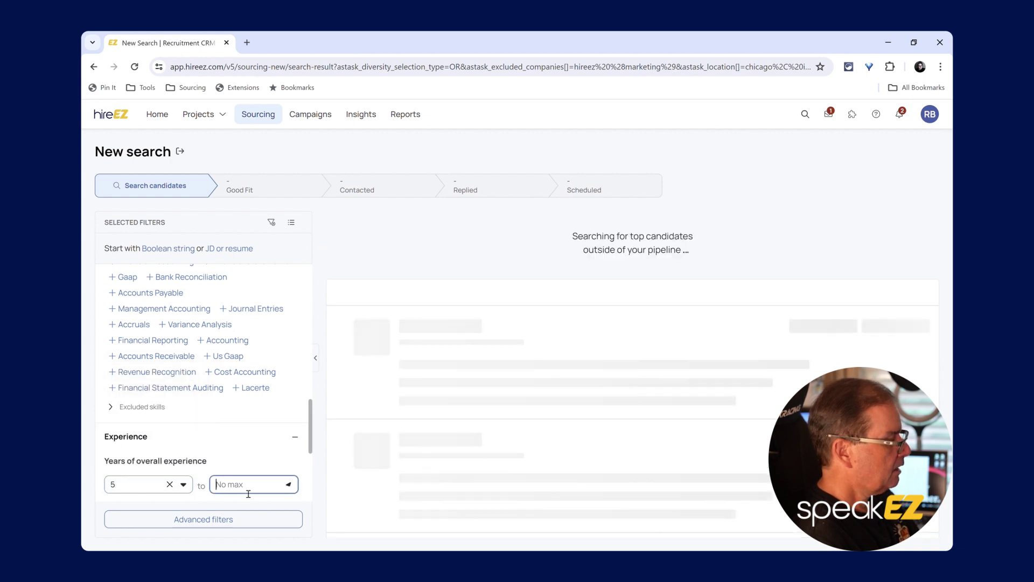
scroll(238, 441, "down", 5)
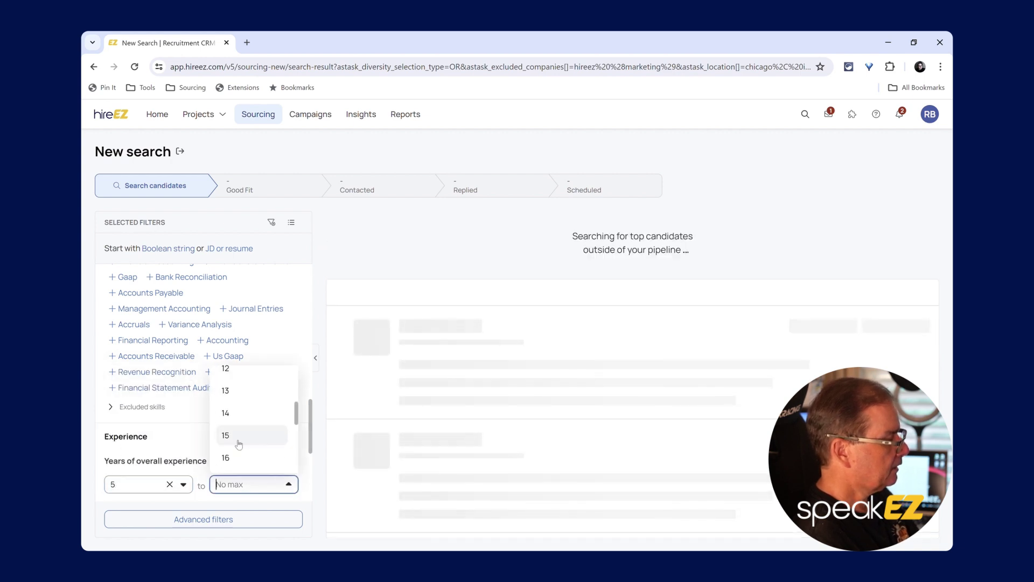
scroll(235, 443, "down", 1)
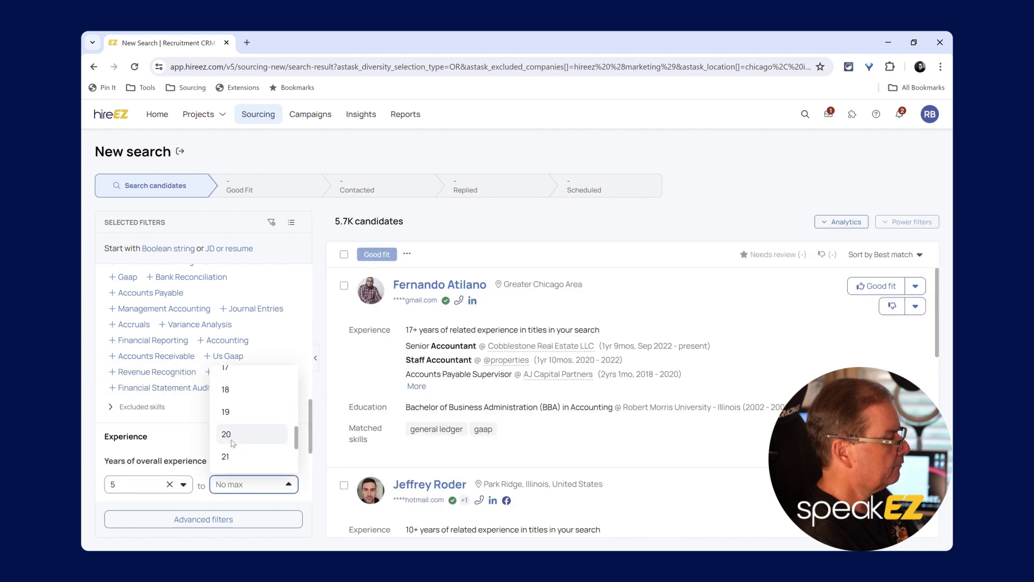
left_click(233, 444)
scroll(216, 434, "down", 1)
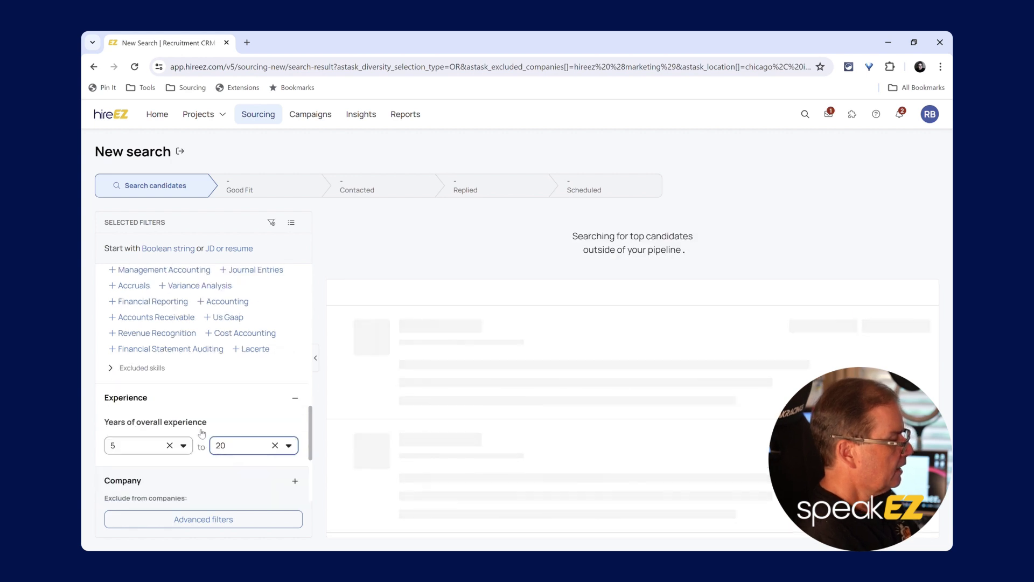
Step: Expand the ATS filter section and examine its options for candidates, dates, prospect pools, jobs, stages, last contact, projects, tags and notes
scroll(201, 431, "down", 1)
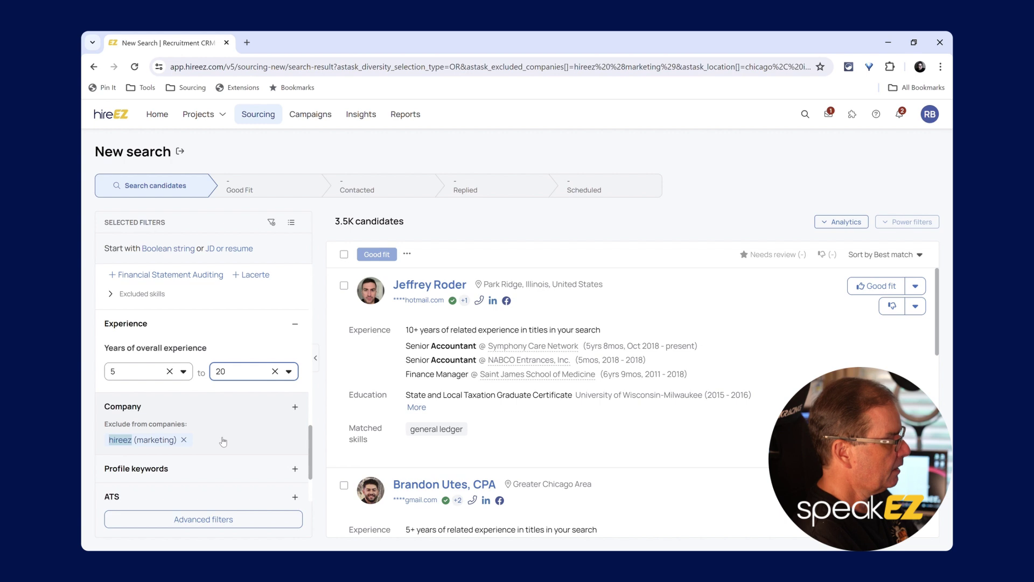
scroll(223, 443, "down", 1)
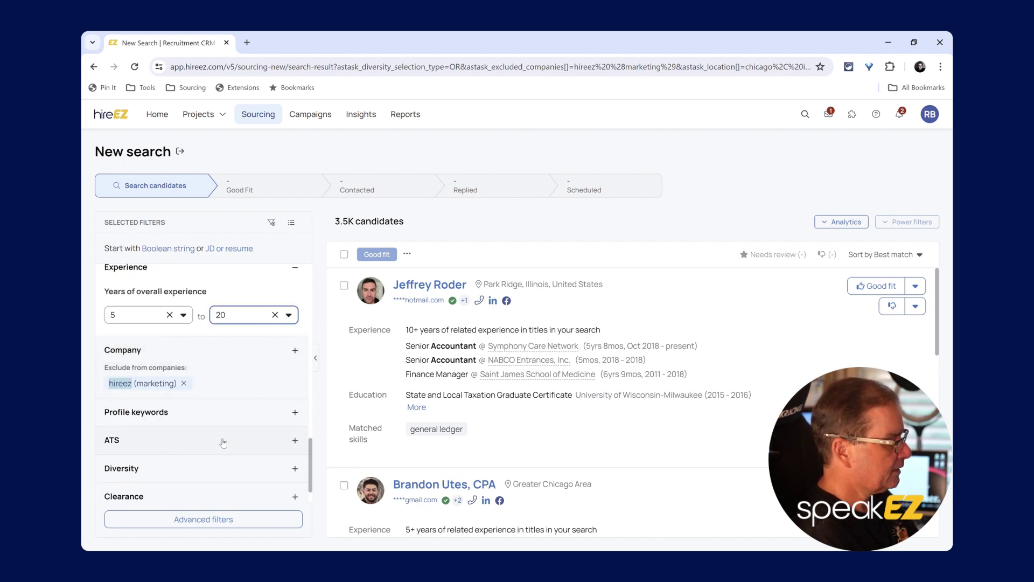
left_click(296, 441)
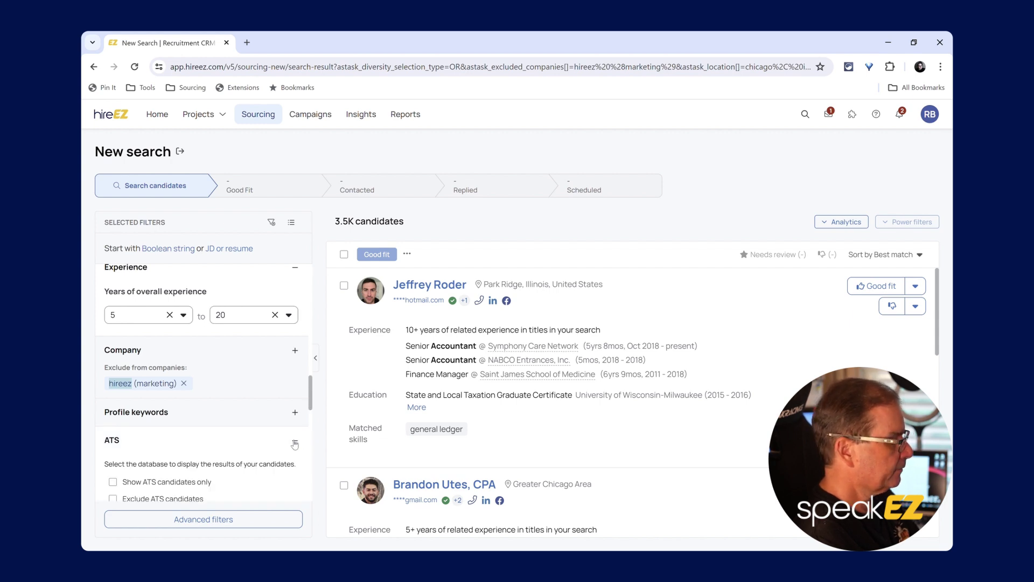
scroll(295, 444, "down", 1)
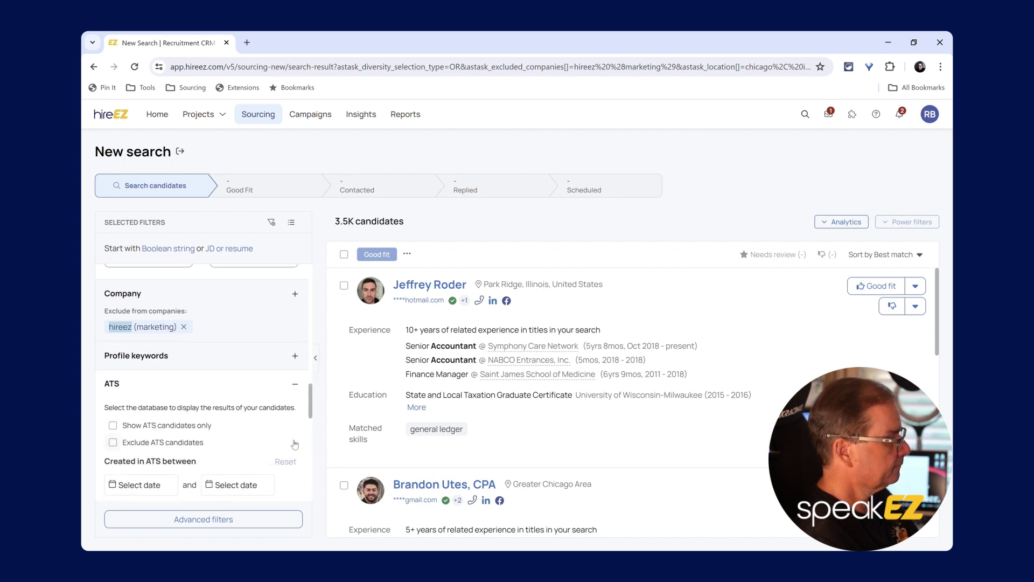
scroll(295, 444, "down", 1)
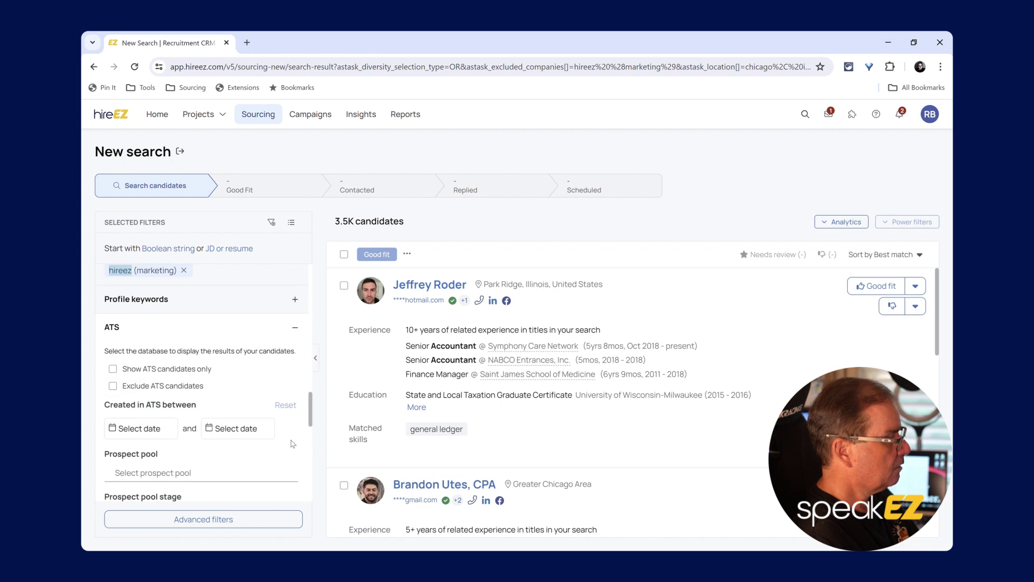
scroll(293, 444, "down", 2)
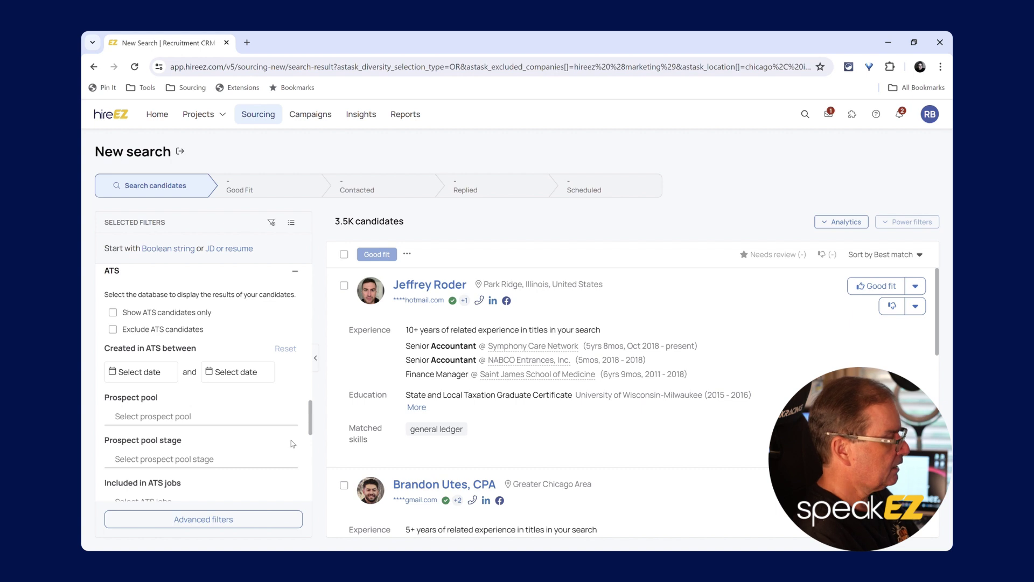
scroll(284, 449, "down", 4)
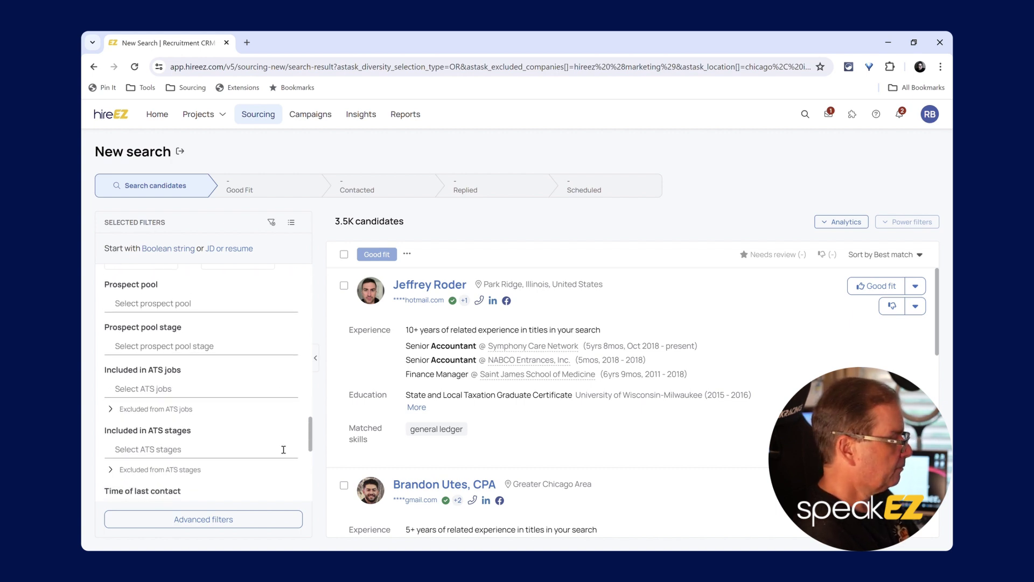
scroll(284, 449, "down", 2)
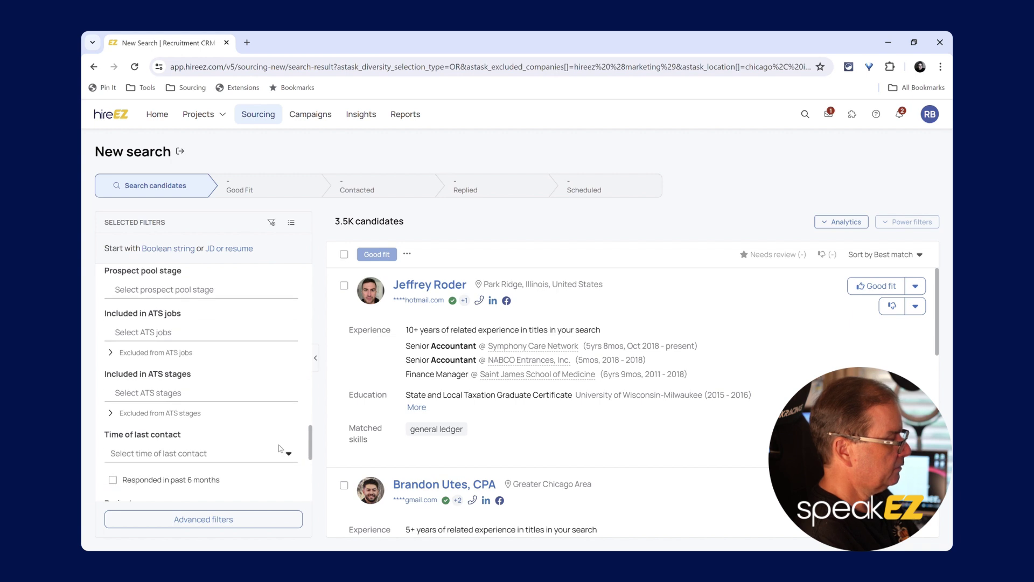
scroll(284, 449, "down", 2)
scroll(285, 449, "down", 2)
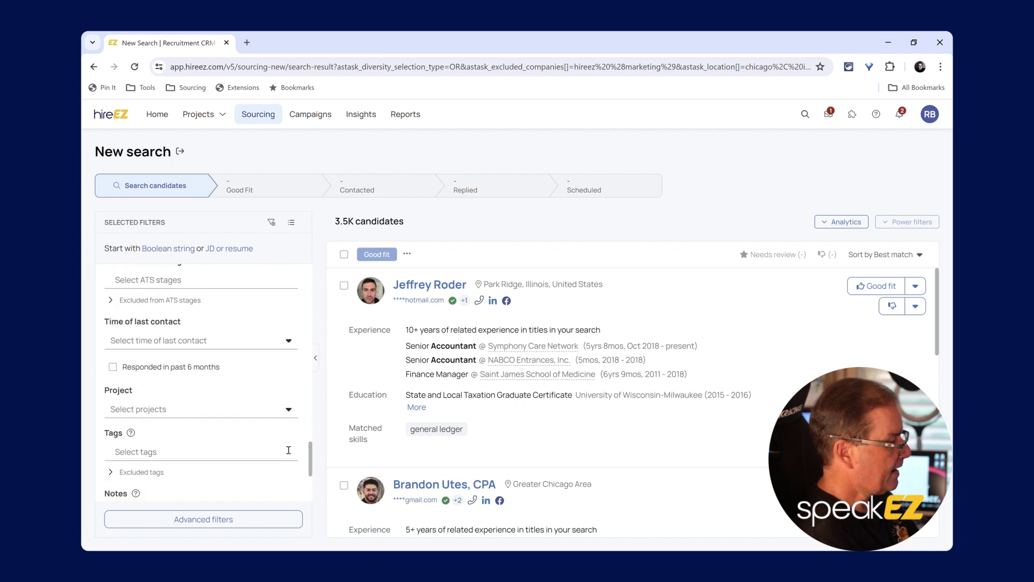
scroll(288, 450, "down", 2)
scroll(289, 450, "up", 12)
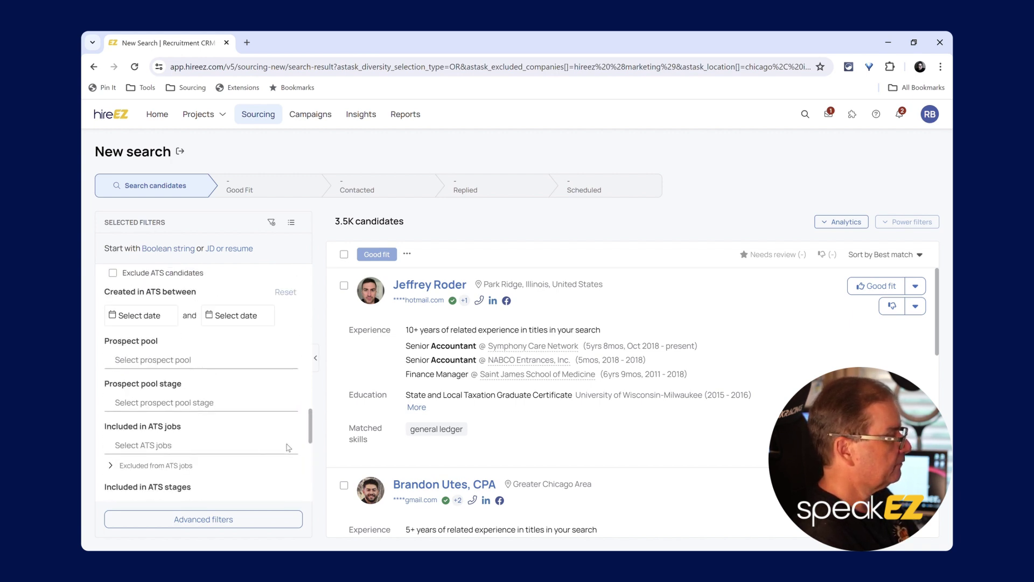
scroll(288, 447, "up", 6)
scroll(290, 448, "down", 10)
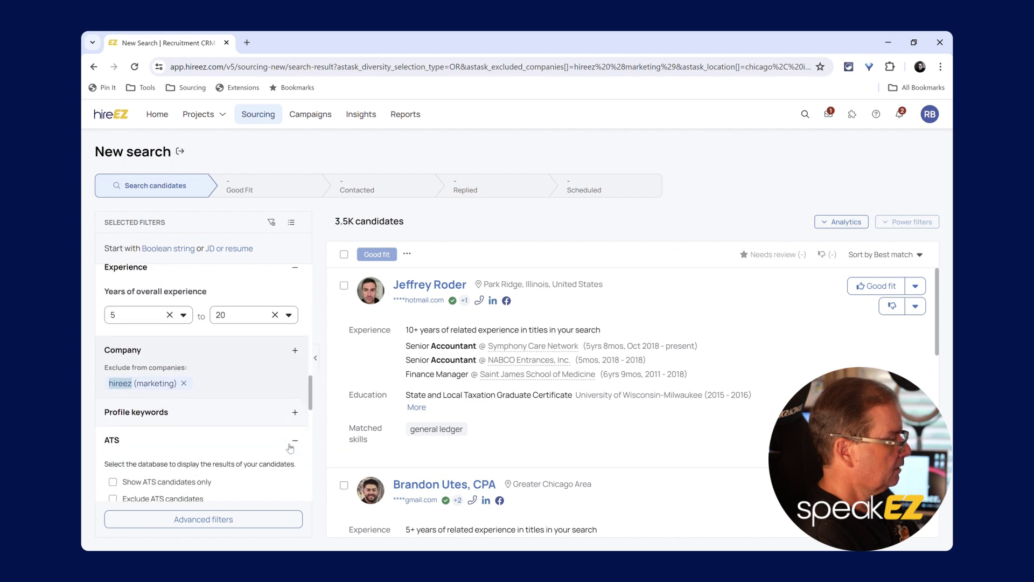
scroll(290, 448, "down", 6)
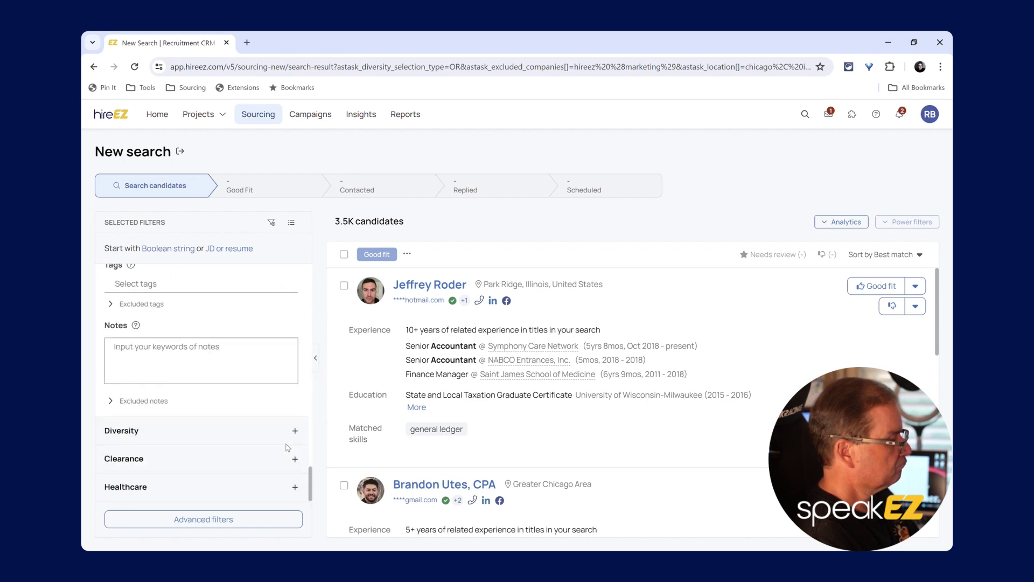
Step: Add Naperville, IL as a second location alongside Chicago in the candidate search
scroll(290, 447, "up", 10)
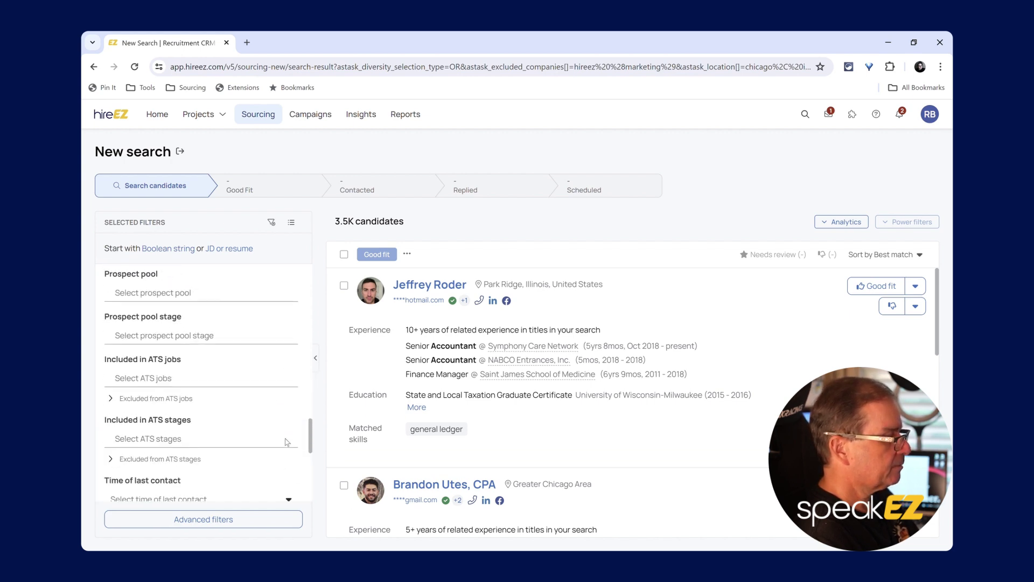
scroll(287, 442, "up", 10)
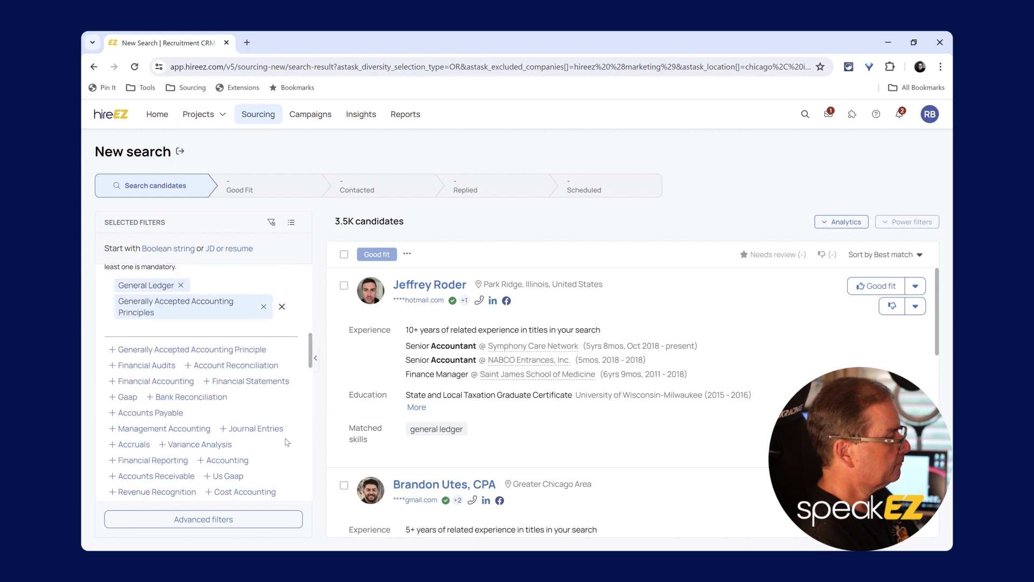
scroll(287, 440, "up", 1)
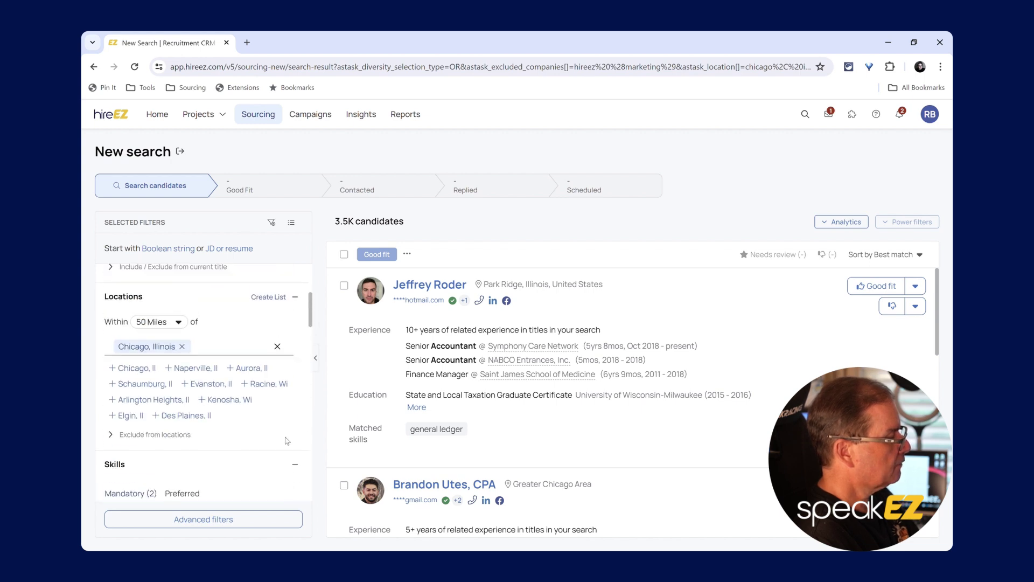
left_click(193, 368)
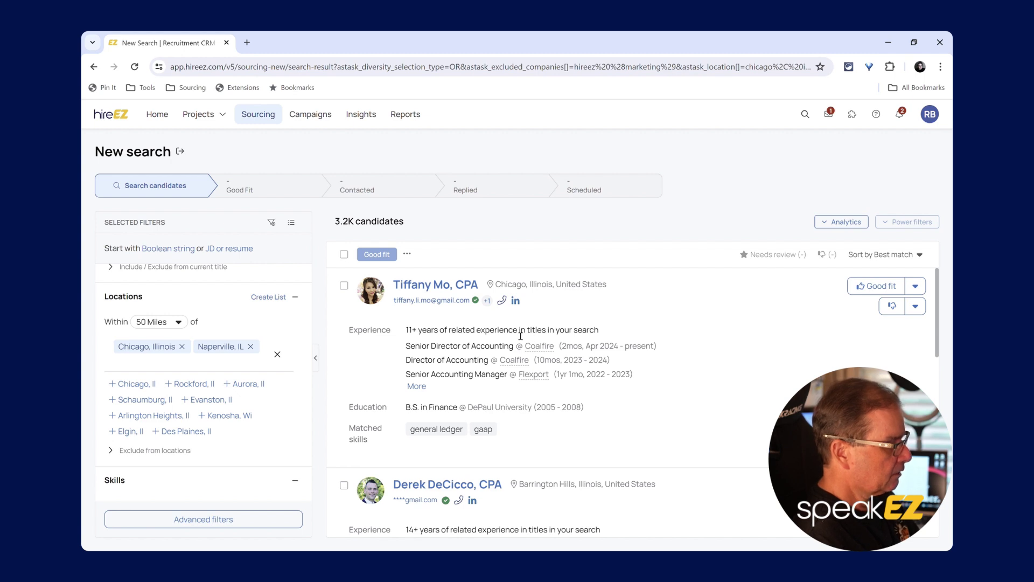
Step: Review the experience, education and matched skills of the first candidates and open the profile of the Senior Data Analyst at Stryker Sage
scroll(520, 337, "down", 2)
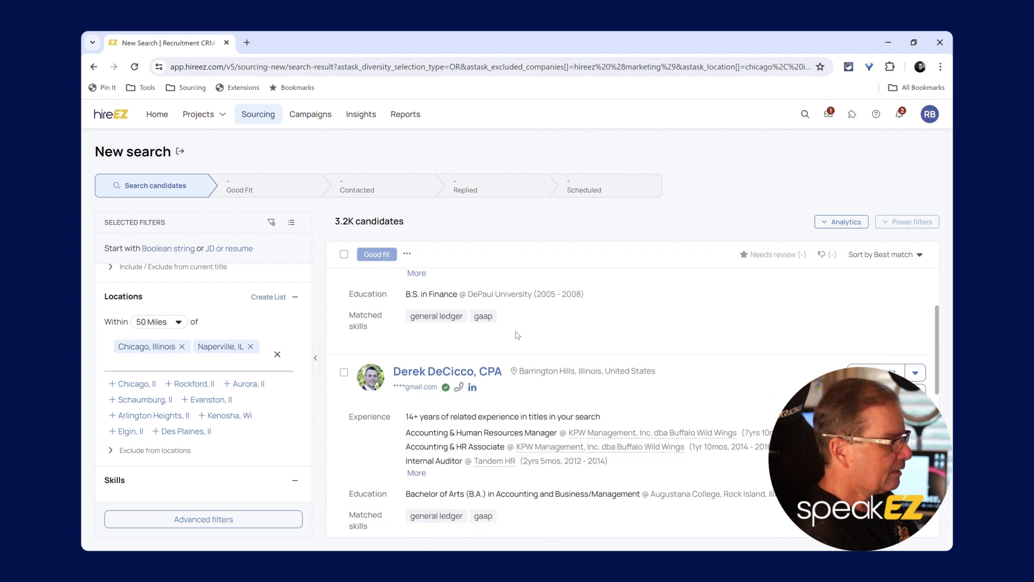
scroll(517, 337, "up", 2)
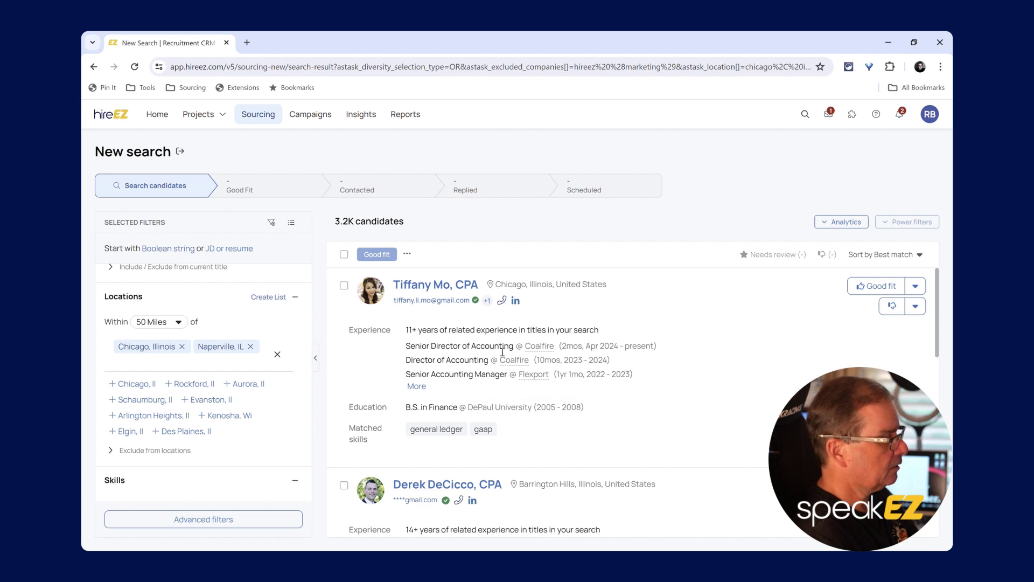
scroll(503, 355, "down", 2)
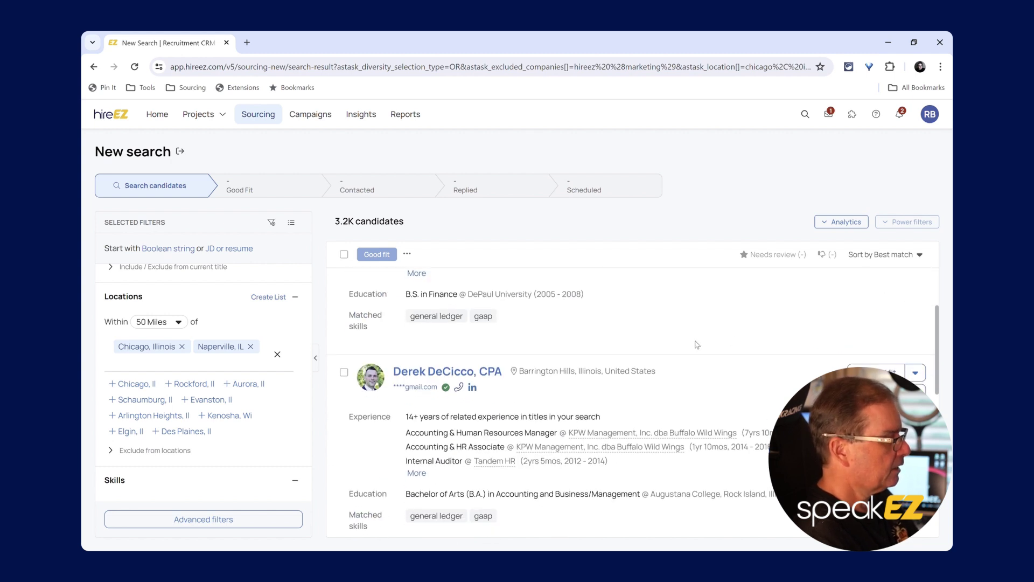
scroll(668, 361, "down", 1)
scroll(667, 361, "down", 2)
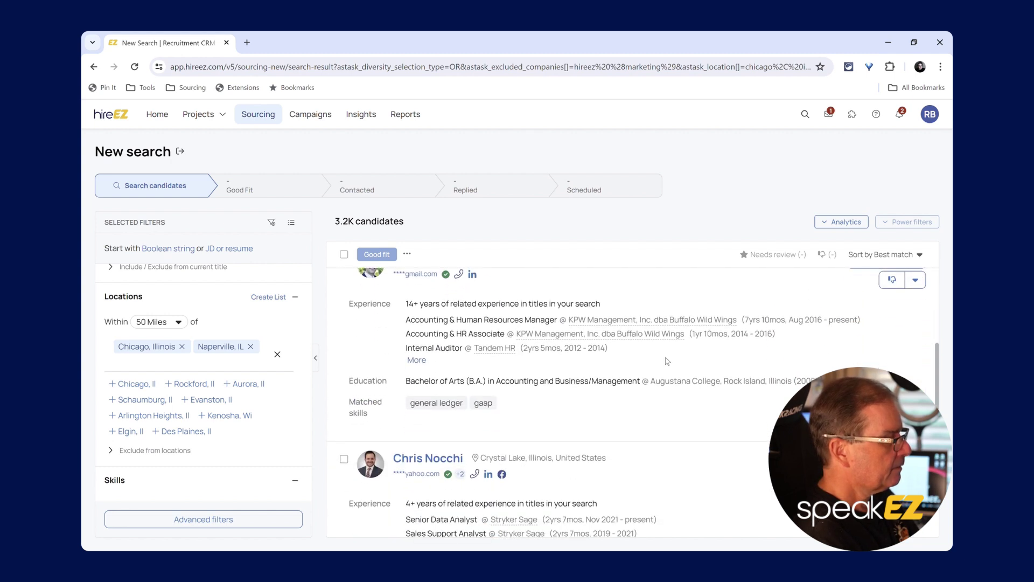
scroll(607, 375, "down", 1)
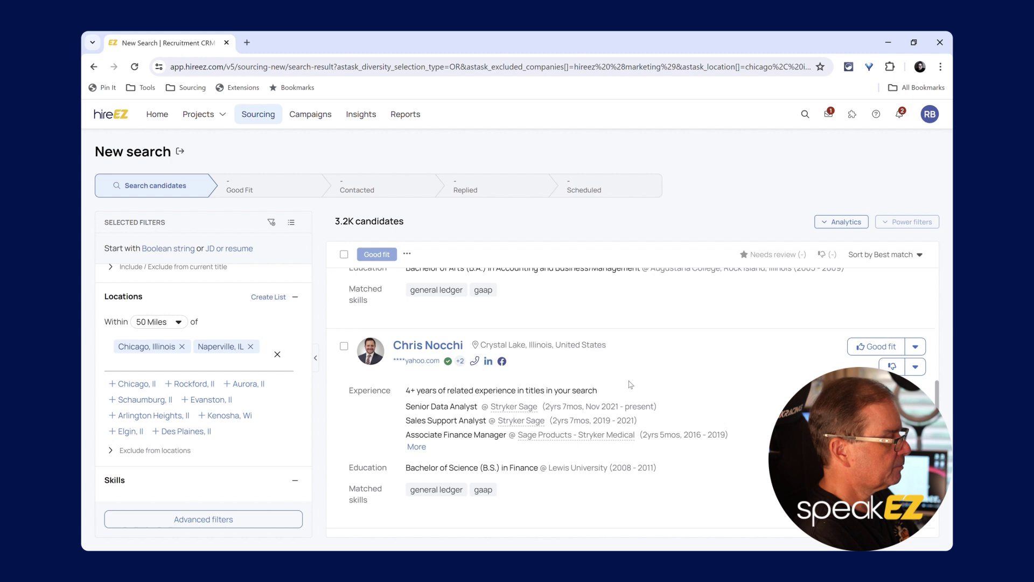
left_click(443, 345)
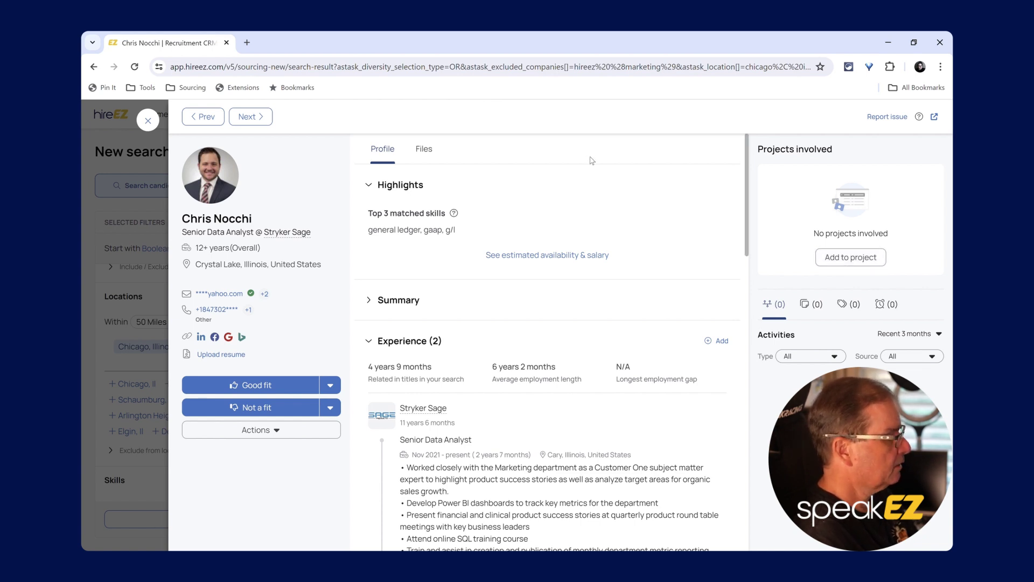
left_click(216, 338)
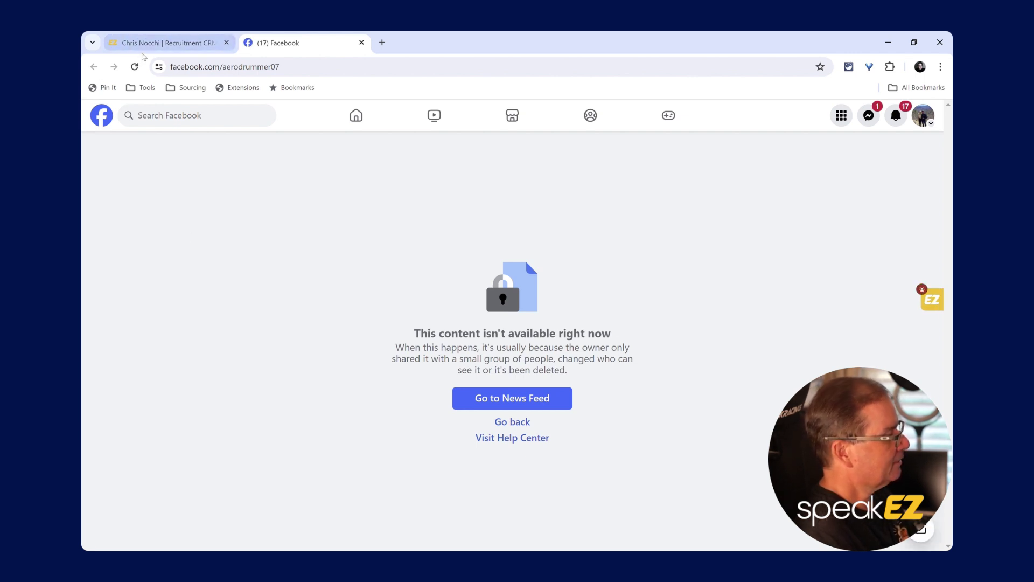
left_click(163, 49)
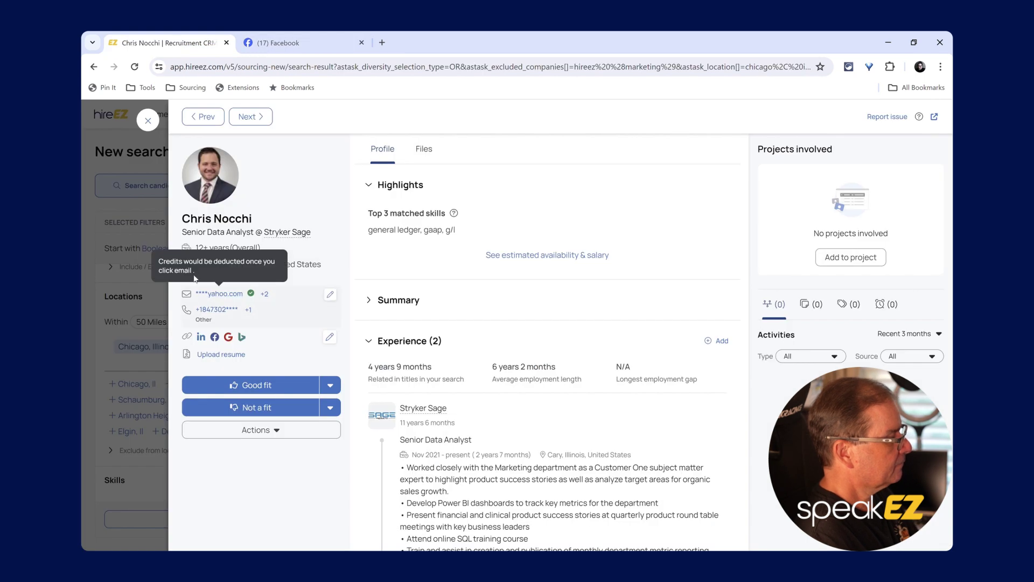
left_click(147, 121)
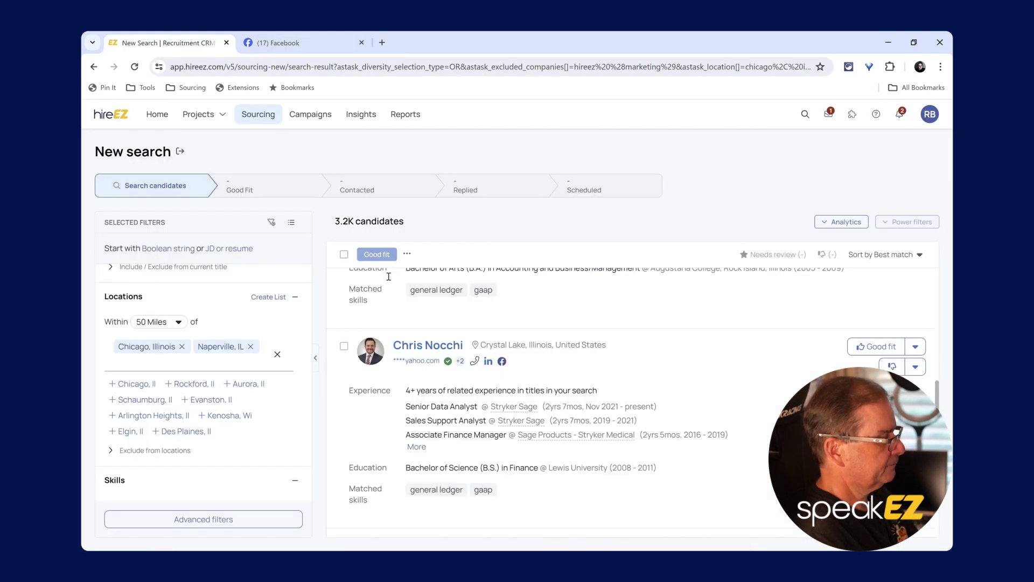
scroll(394, 292, "down", 2)
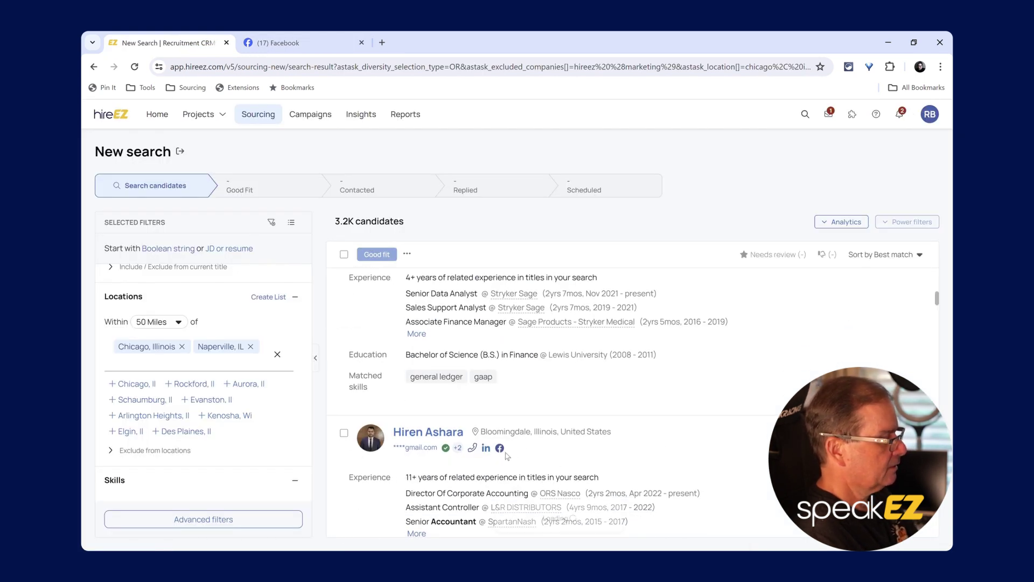
left_click(417, 441)
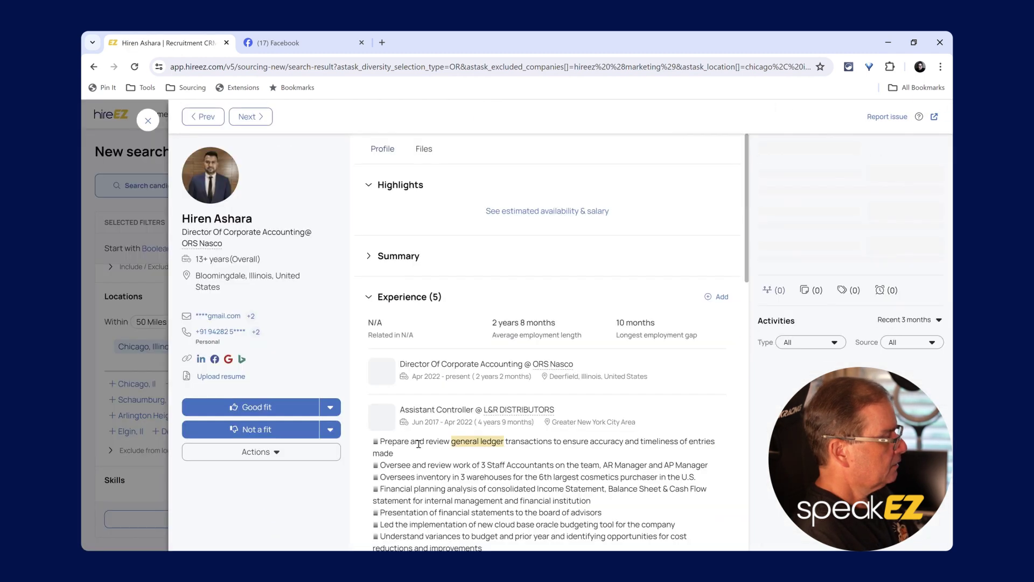
left_click(215, 360)
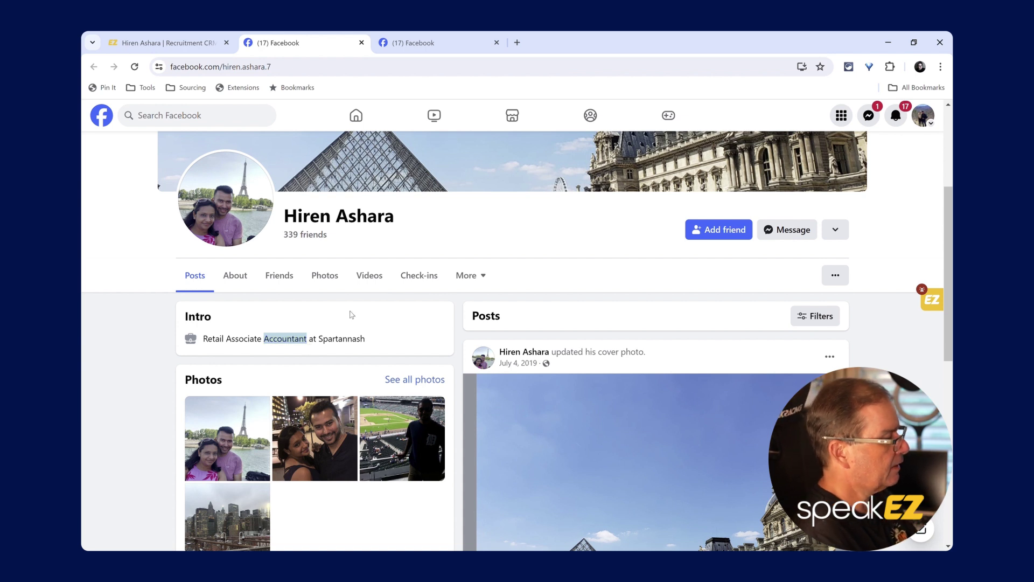
Step: Examine the candidate's Facebook posts, photos and friends, and open the About information of the profile
scroll(623, 282, "down", 5)
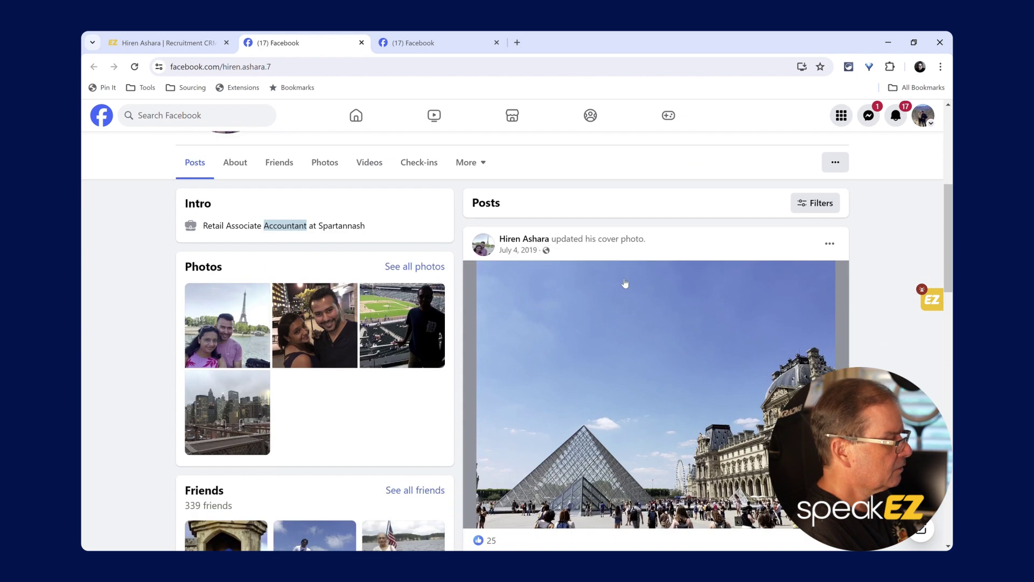
scroll(625, 283, "down", 5)
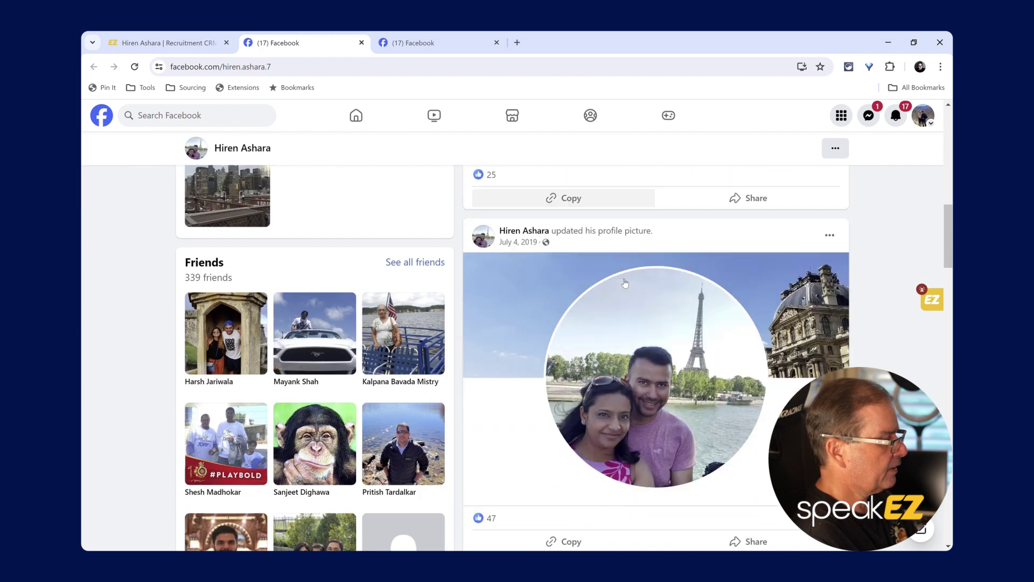
scroll(625, 283, "down", 5)
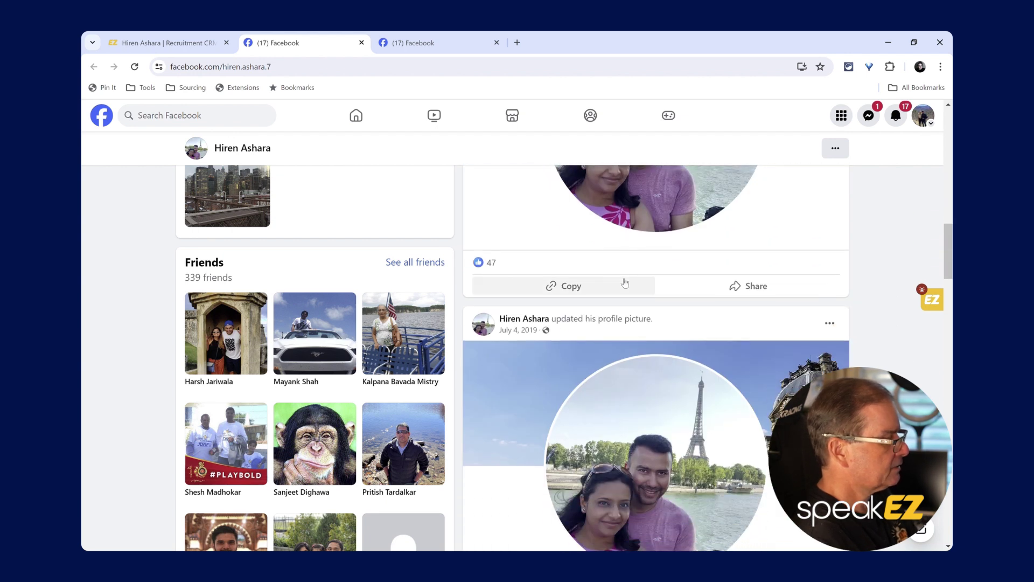
scroll(625, 283, "down", 3)
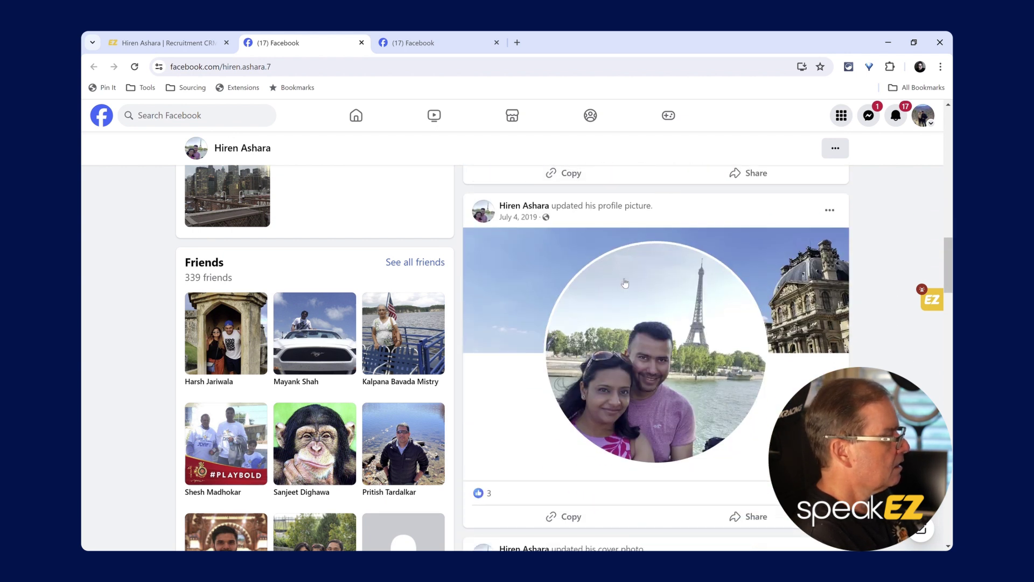
scroll(625, 283, "up", 5)
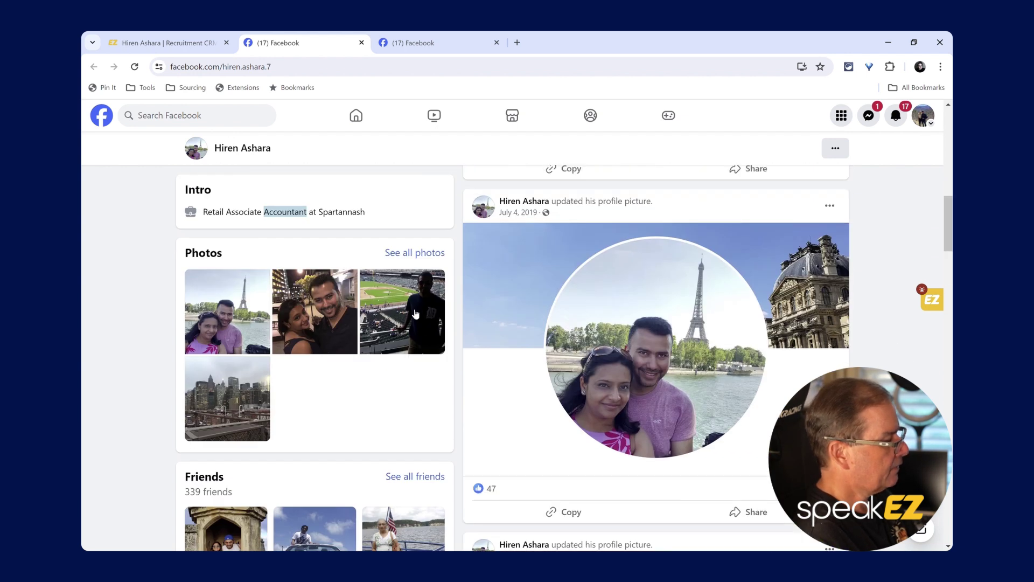
scroll(425, 315, "up", 10)
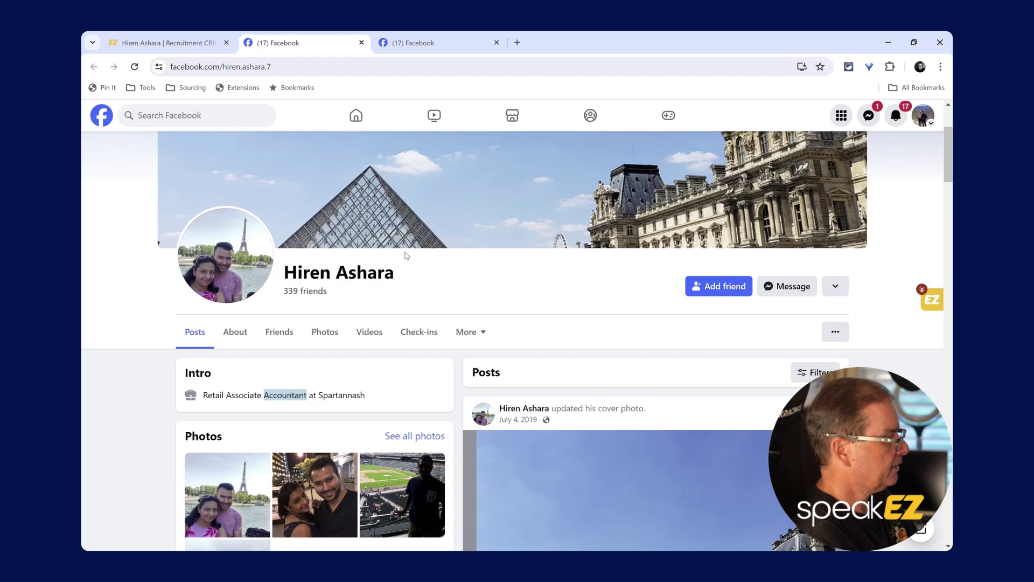
left_click(243, 336)
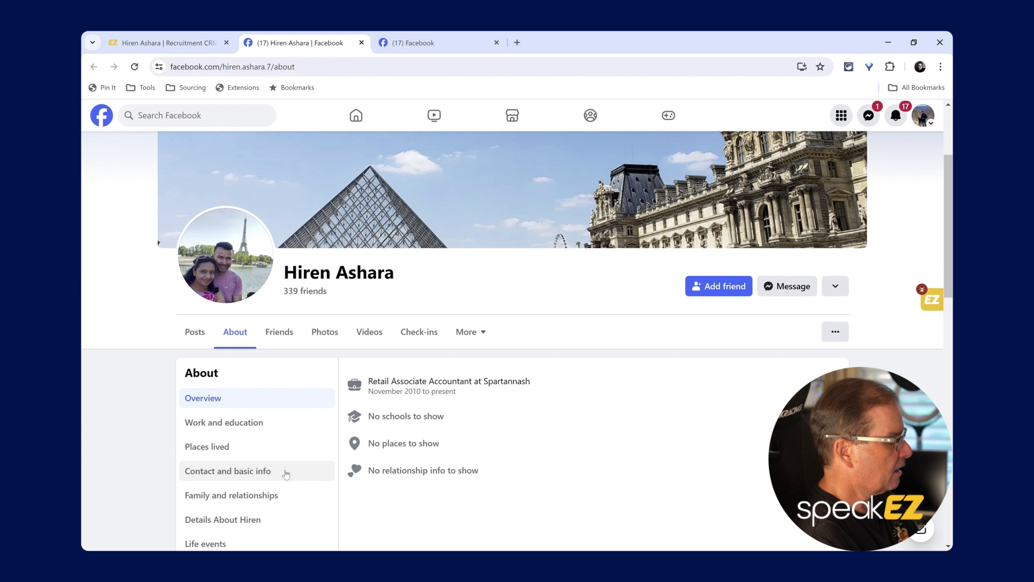
Step: Look over the About overview of the candidate's Facebook profile and return to the hireEZ candidate page
scroll(275, 505, "down", 1)
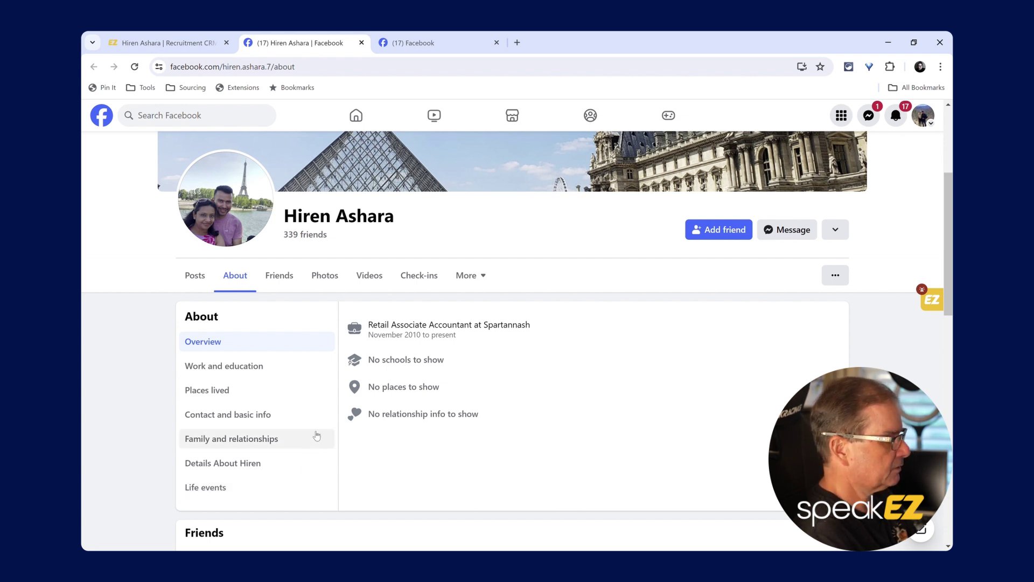
scroll(317, 436, "up", 2)
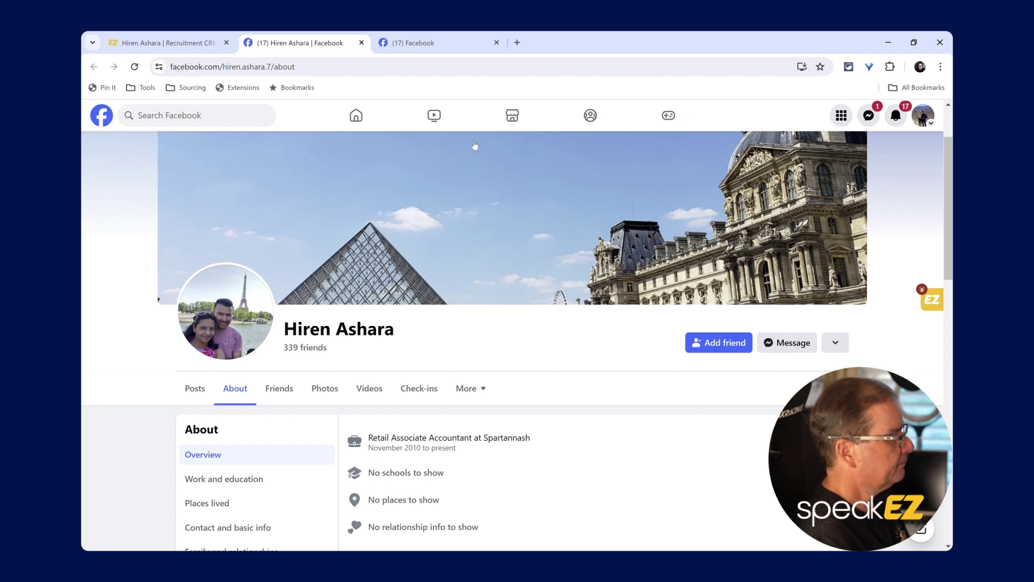
left_click(185, 37)
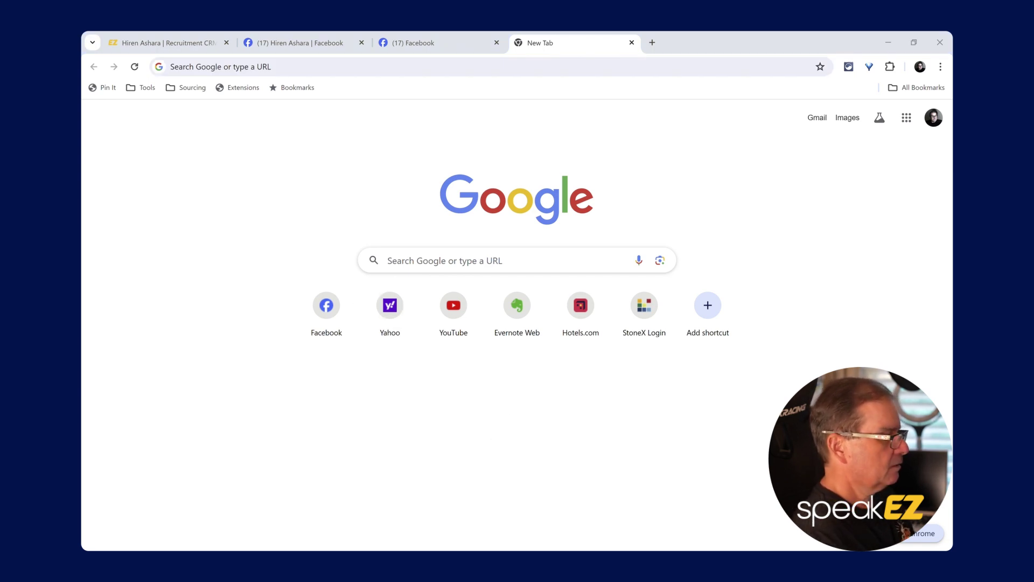
Step: Search Google in a new browser tab for site:linkedin.com/in accountant "omaha,NE"
left_click(878, 36)
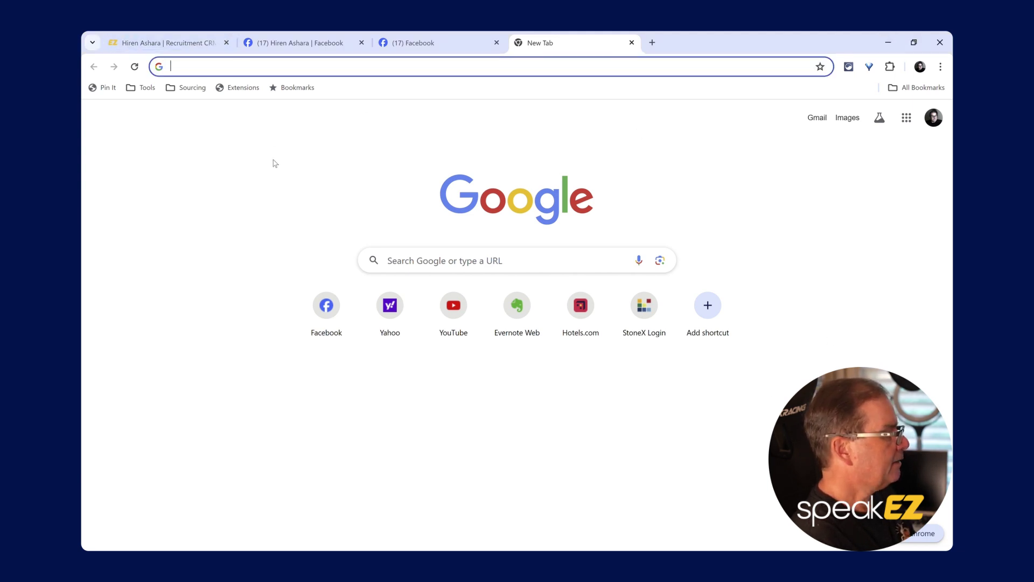
type("site:linkedin.com/in accountant \"omaha,NE\"")
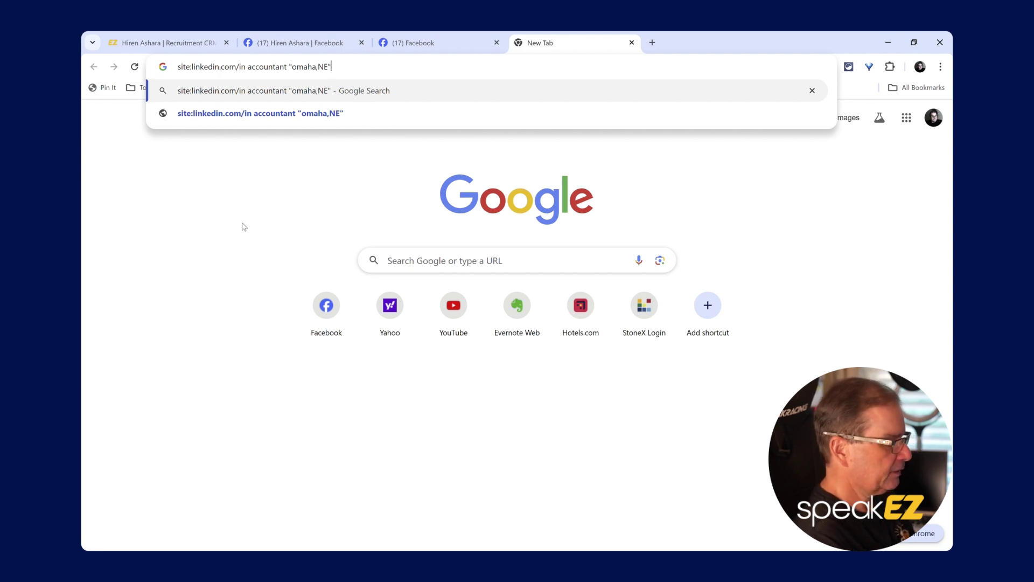
key("Return")
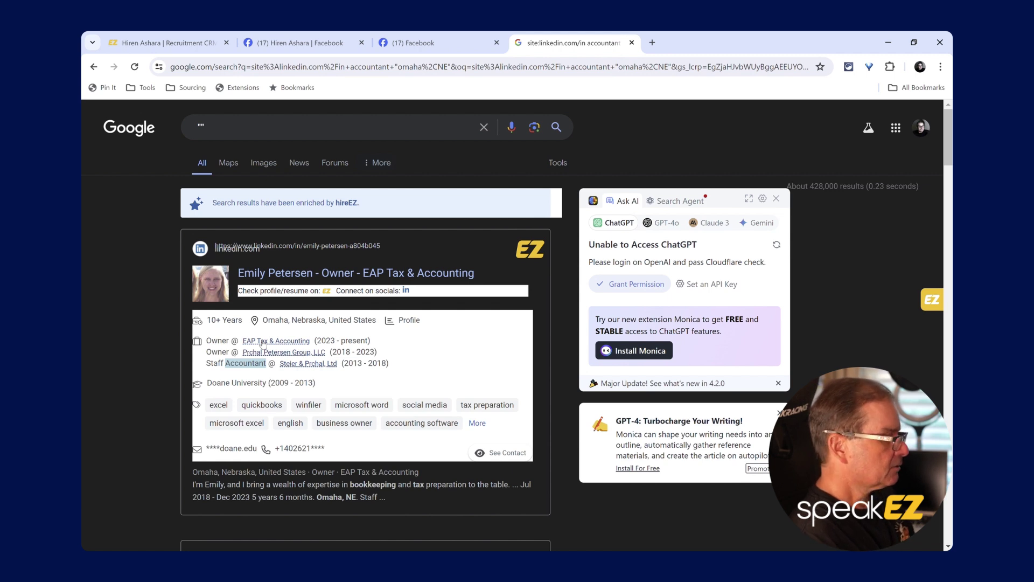
Step: Review the hireEZ-enriched search results and open the LinkedIn profile result titled with the location Omaha, Nebraska, United States
scroll(200, 372, "down", 10)
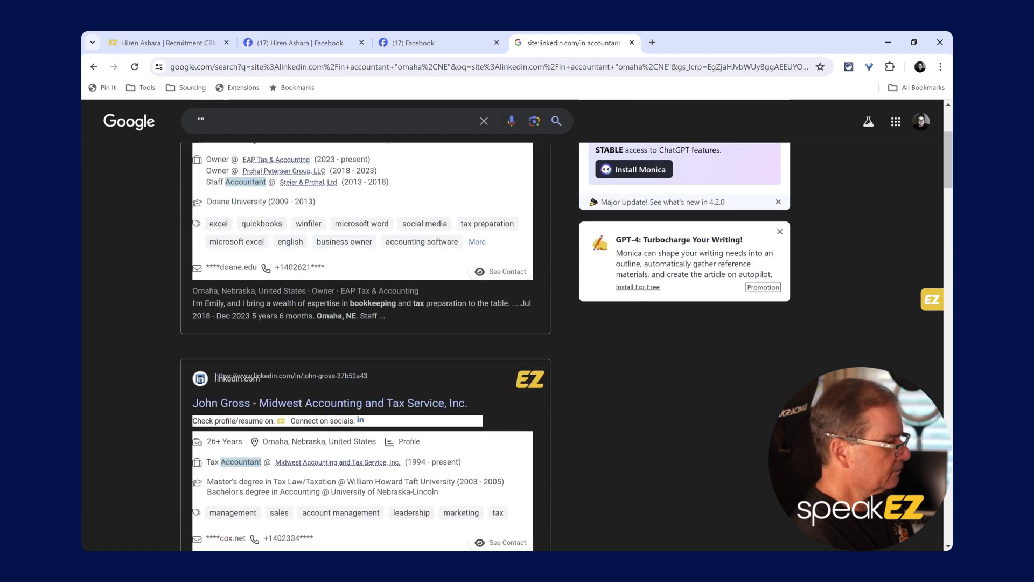
scroll(200, 380, "down", 20)
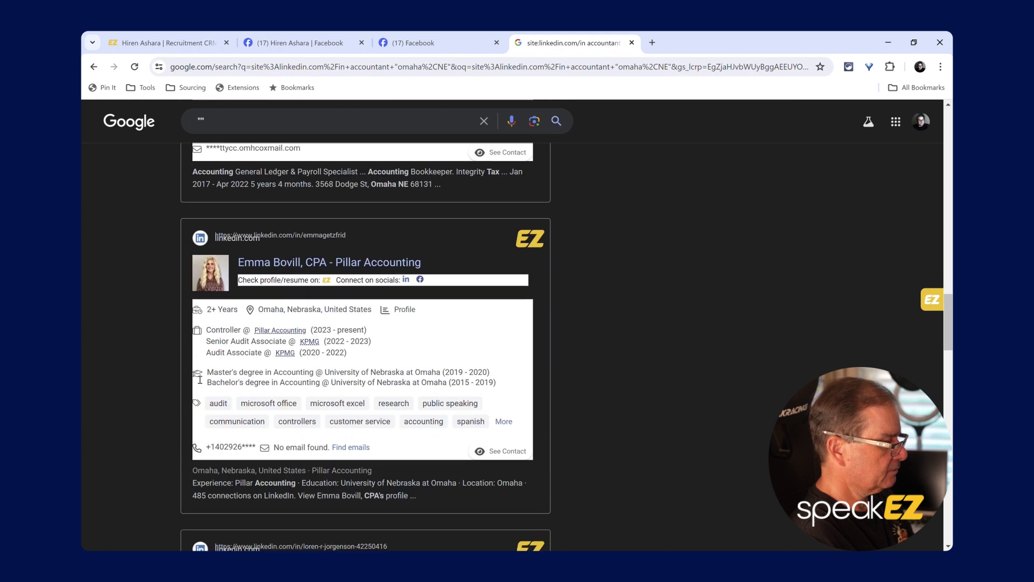
scroll(200, 380, "down", 20)
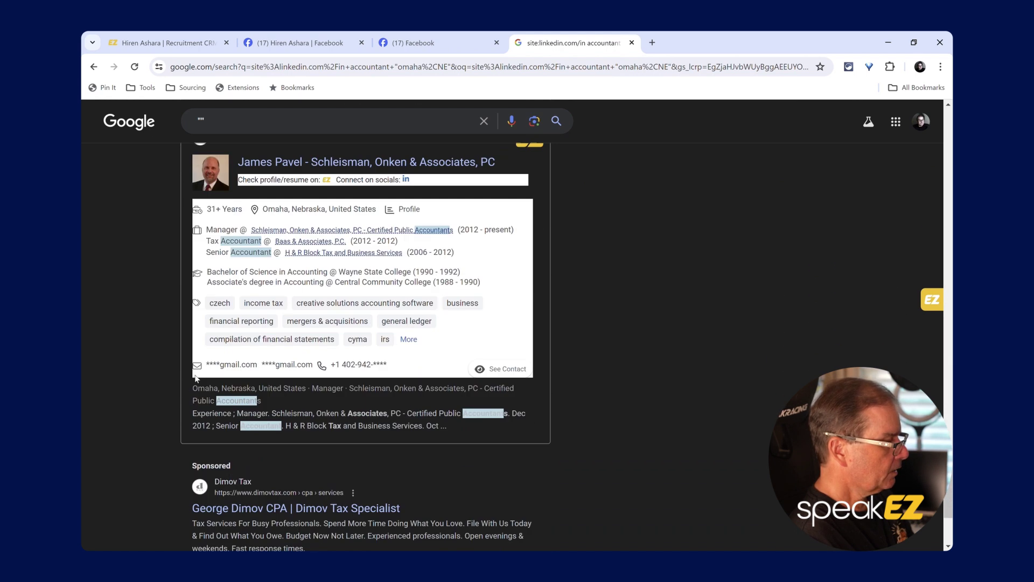
scroll(199, 380, "down", 6)
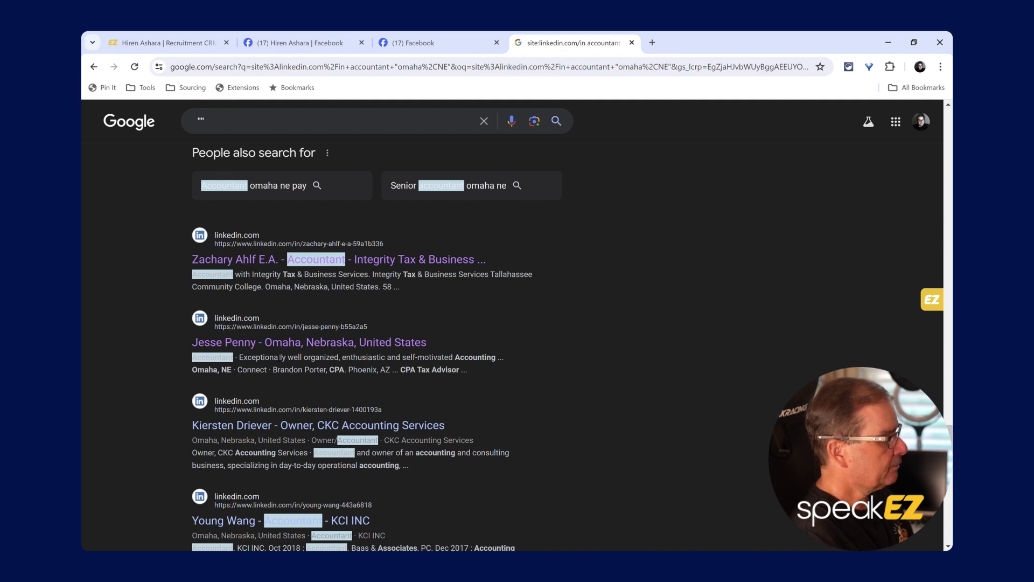
left_click(288, 345)
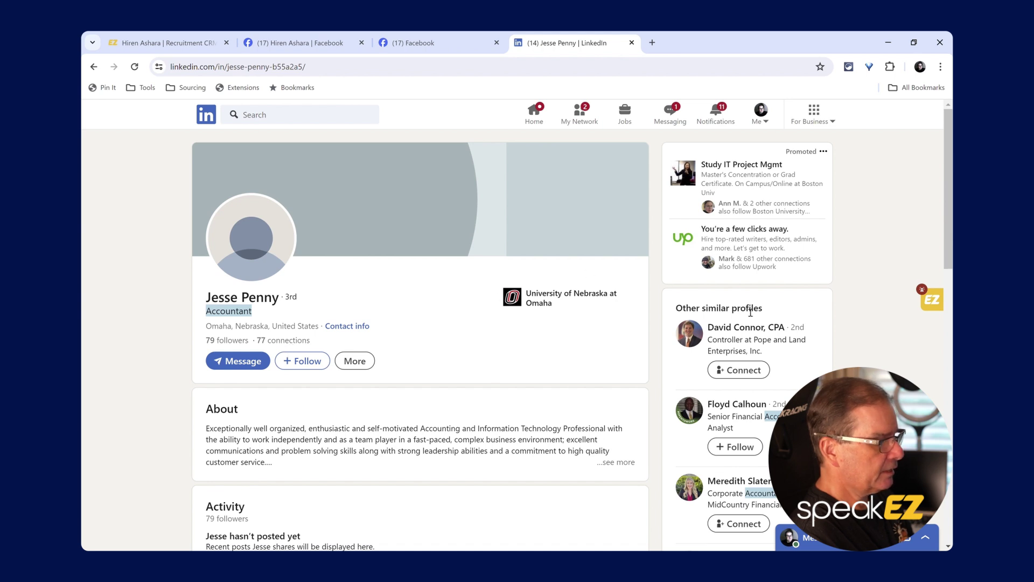
Step: Bring up the hireEZ extension on the accountant's LinkedIn profile, open the full hireEZ profile and select the candidate's e-mail
mouse_move(937, 301)
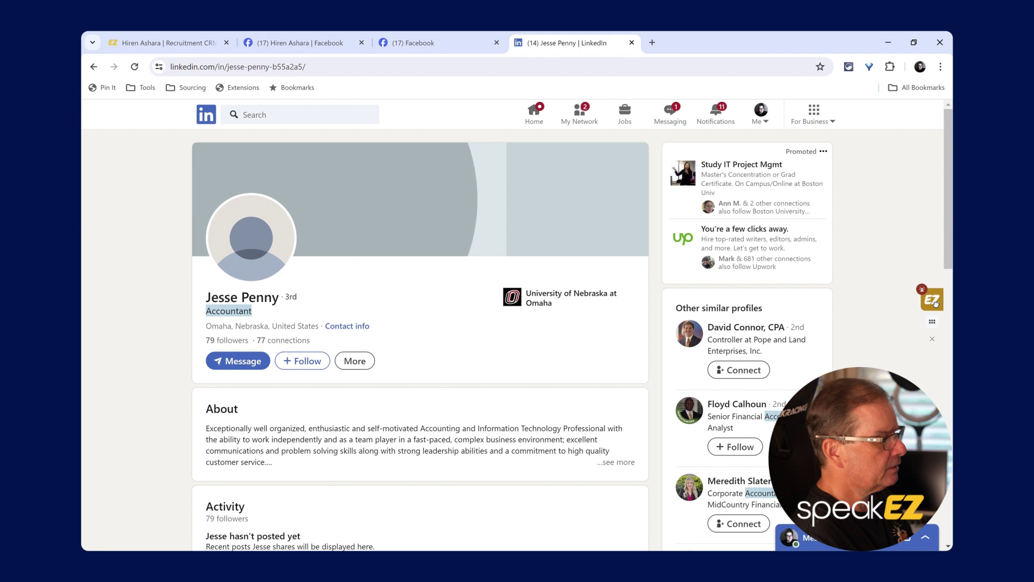
left_click(934, 301)
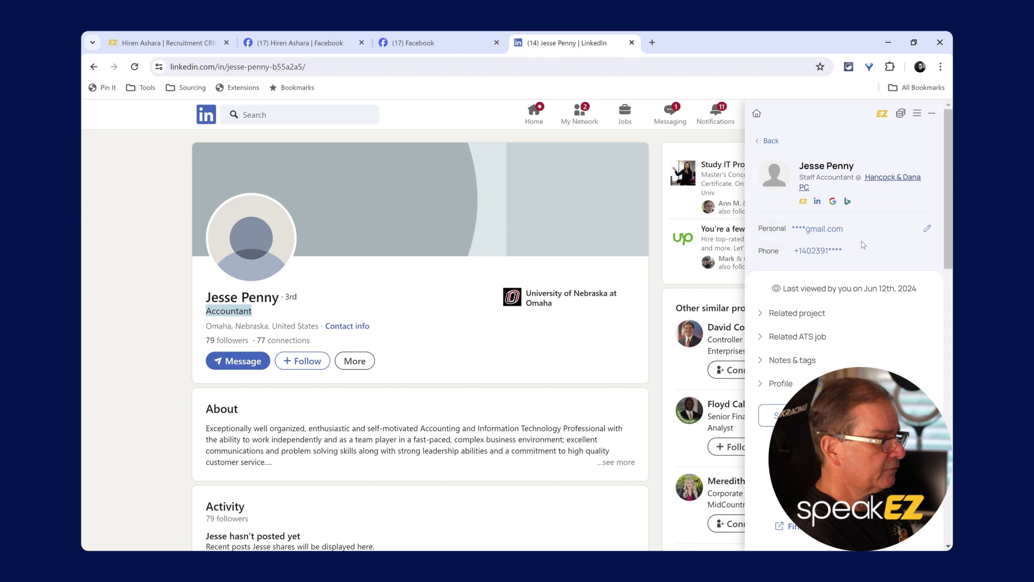
left_click(807, 203)
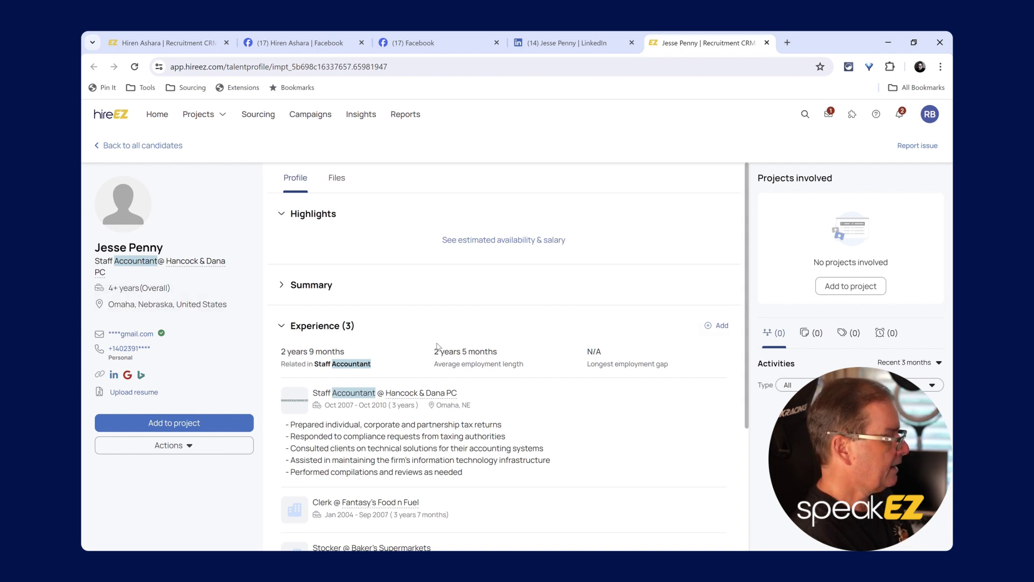
left_click(137, 332)
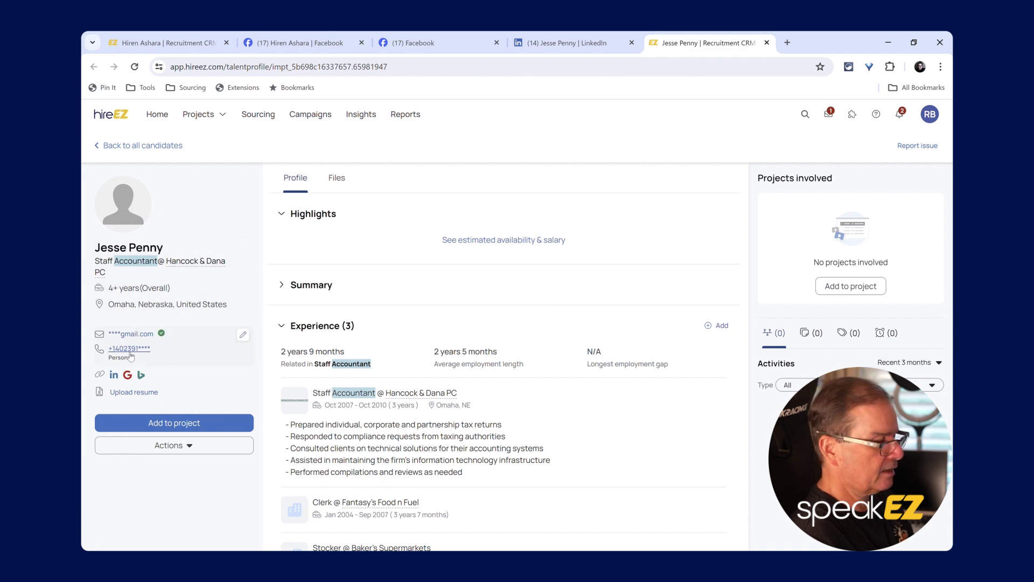